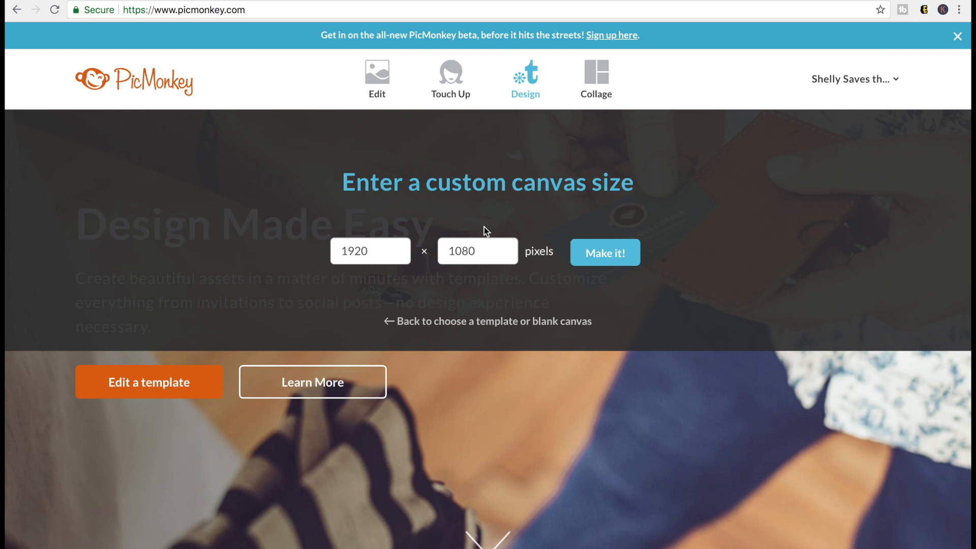
Create a blank 1920 × 1080 pixel canvas and make it transparent.
{"action": "left_click", "coordinate": [610, 253]}
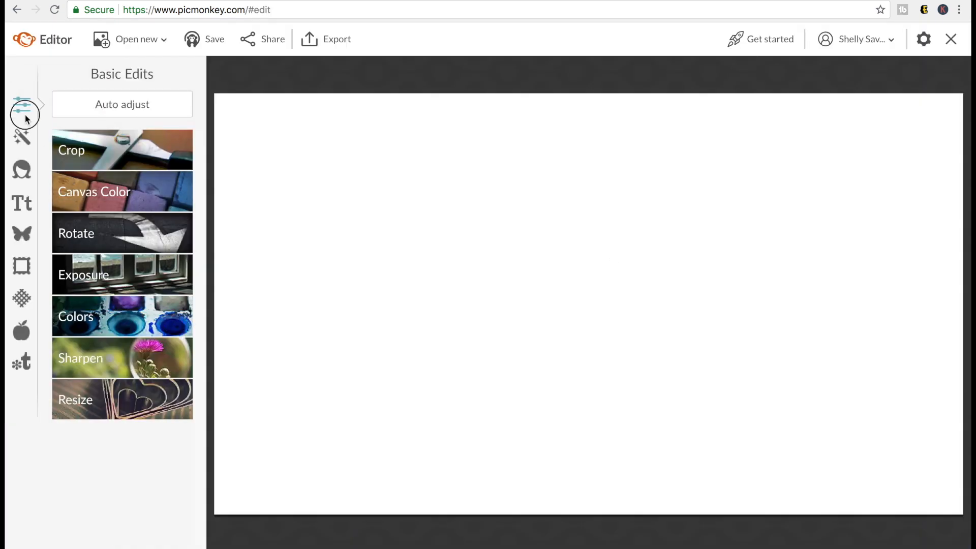
{"action": "left_click", "coordinate": [100, 204]}
{"action": "left_click", "coordinate": [65, 291]}
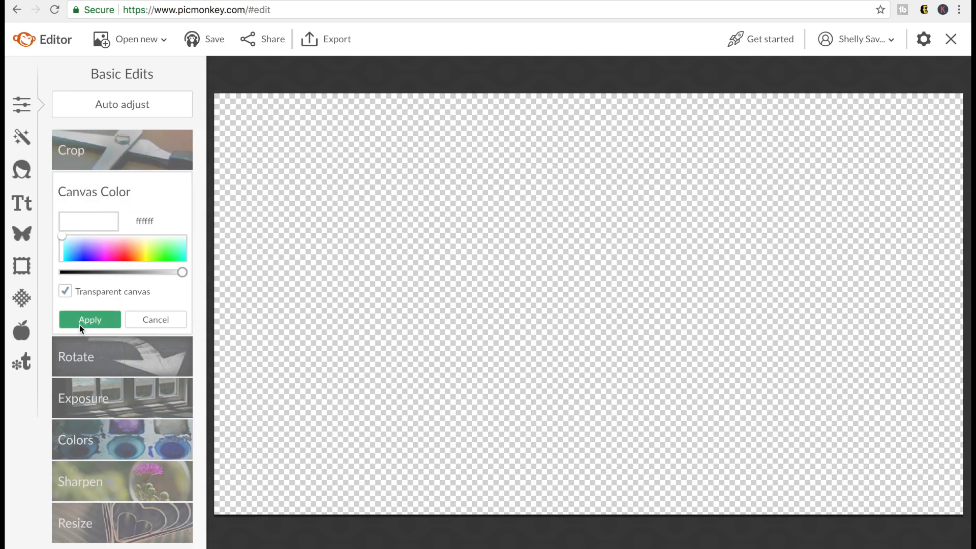
{"action": "left_click", "coordinate": [68, 319]}
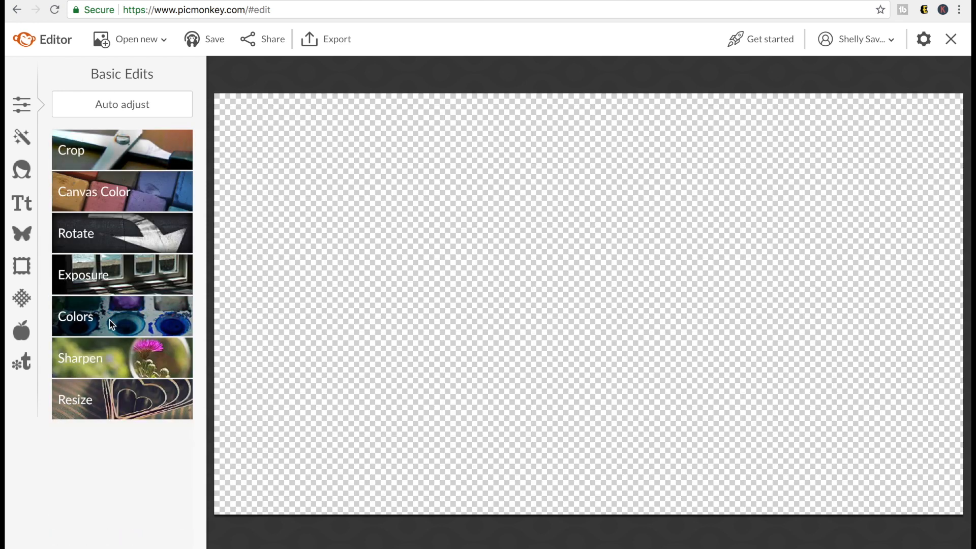
Add the text "WELL HELLO THERE!" in the Bitter font and place it in the lower-left area of the canvas.
{"action": "left_click", "coordinate": [23, 208]}
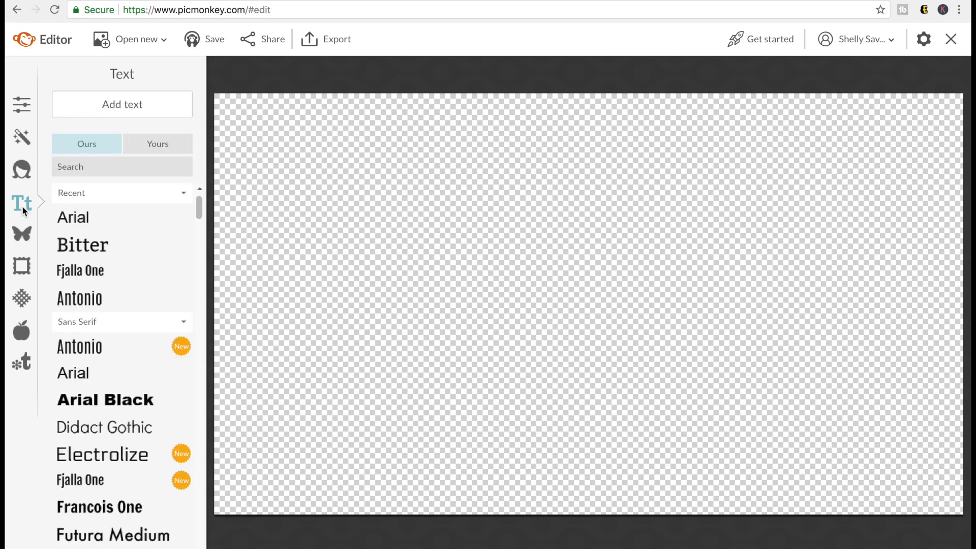
{"action": "left_click", "coordinate": [111, 245]}
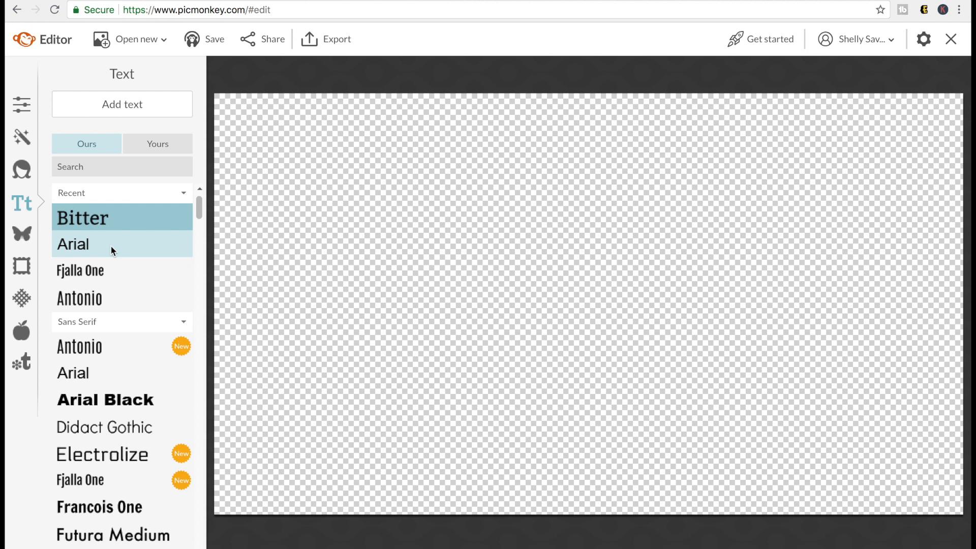
{"action": "left_click", "coordinate": [156, 101]}
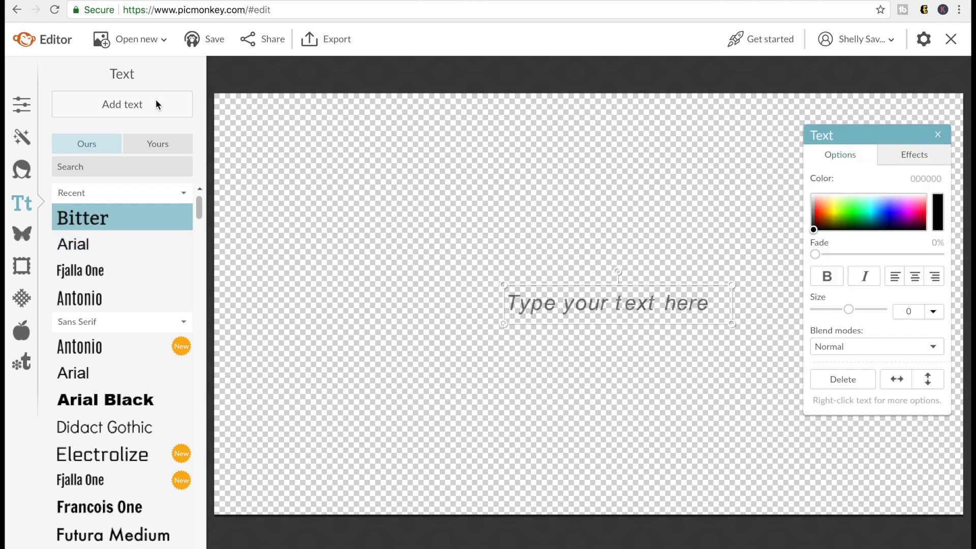
{"action": "left_click", "coordinate": [602, 302]}
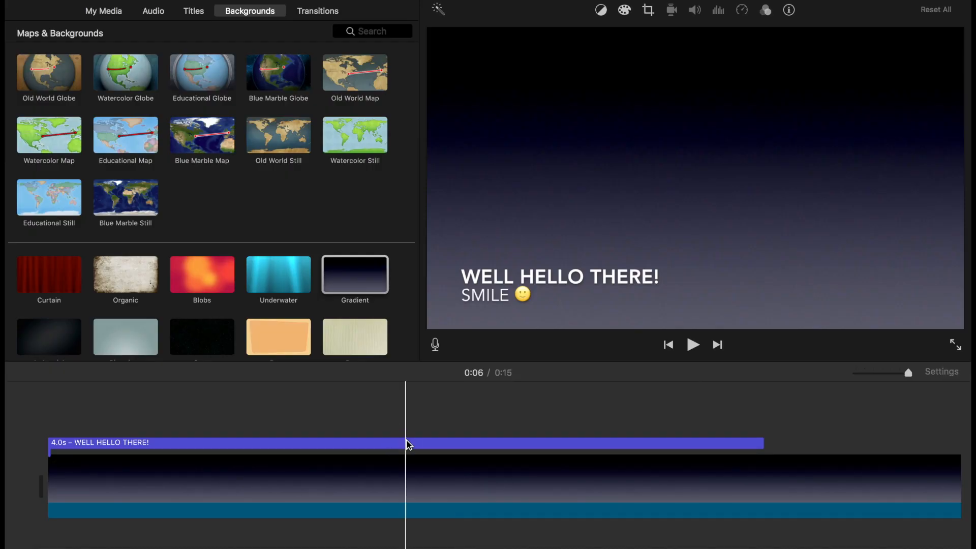
{"action": "double_click", "coordinate": [560, 278]}
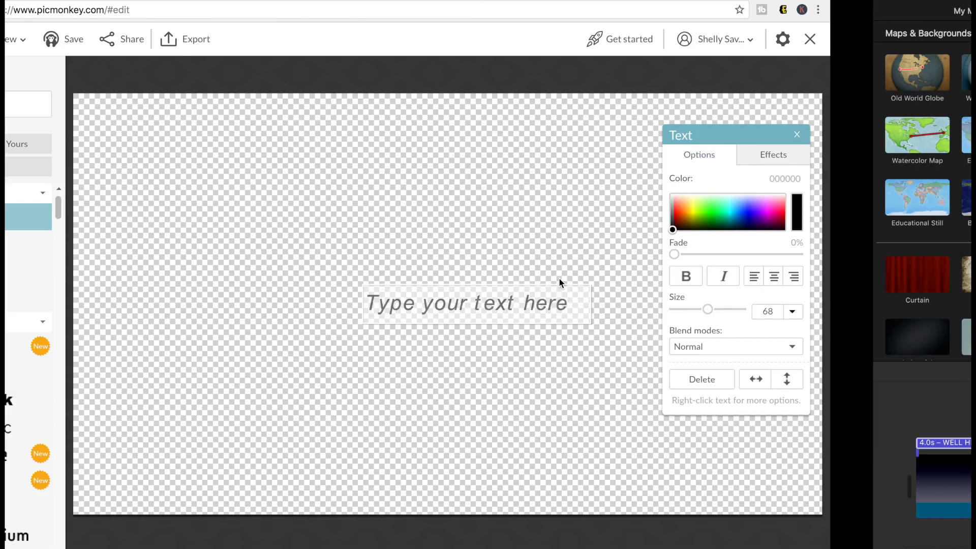
{"action": "type", "text": "WELL HELLO THERE!"}
{"action": "left_click_drag", "start_coordinate": [589, 301], "coordinate": [429, 423]}
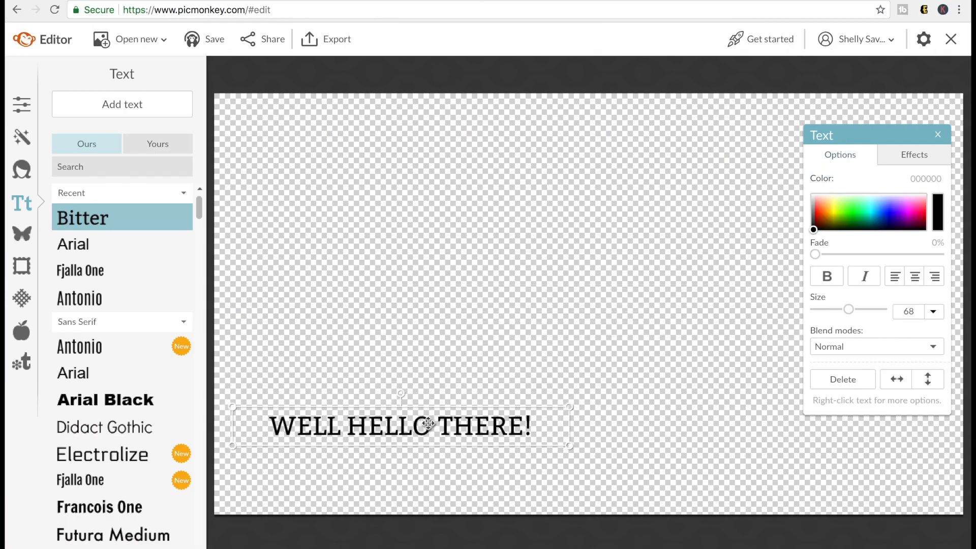
Add a second text reading "SMILE!" directly below the "WELL HELLO THERE!" line.
{"action": "left_click", "coordinate": [133, 107]}
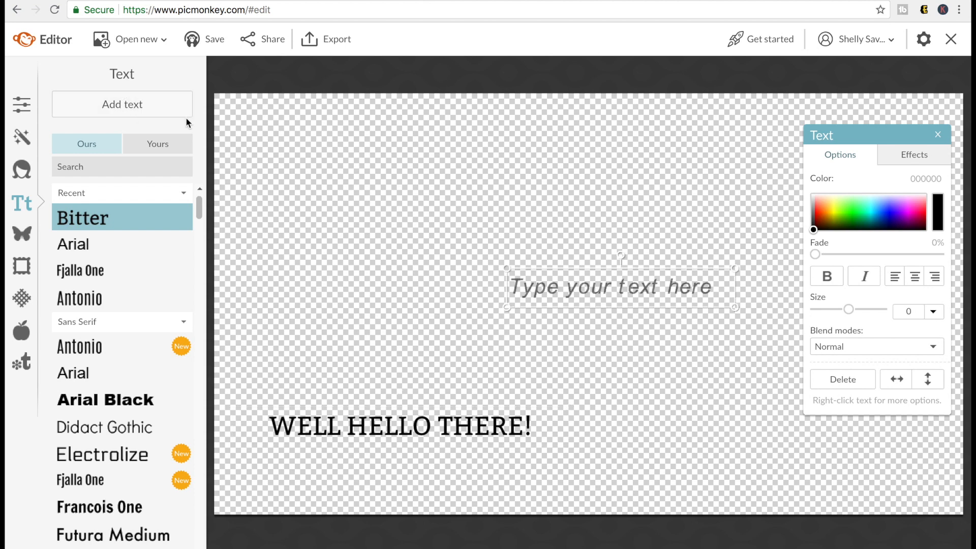
{"action": "left_click_drag", "start_coordinate": [618, 285], "coordinate": [390, 454]}
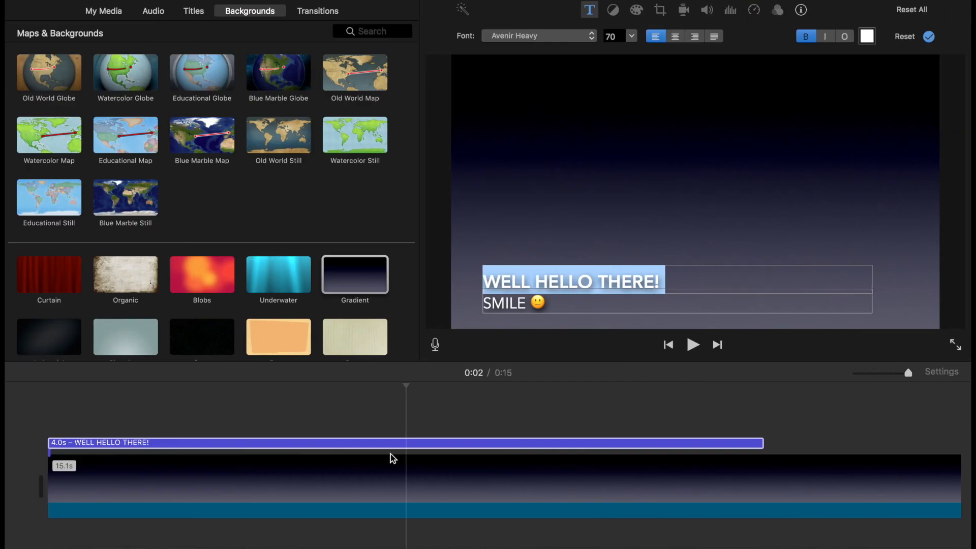
{"action": "left_click", "coordinate": [547, 303]}
{"action": "left_click_drag", "start_coordinate": [546, 303], "coordinate": [490, 304]}
{"action": "left_click_drag", "start_coordinate": [560, 303], "coordinate": [459, 304]}
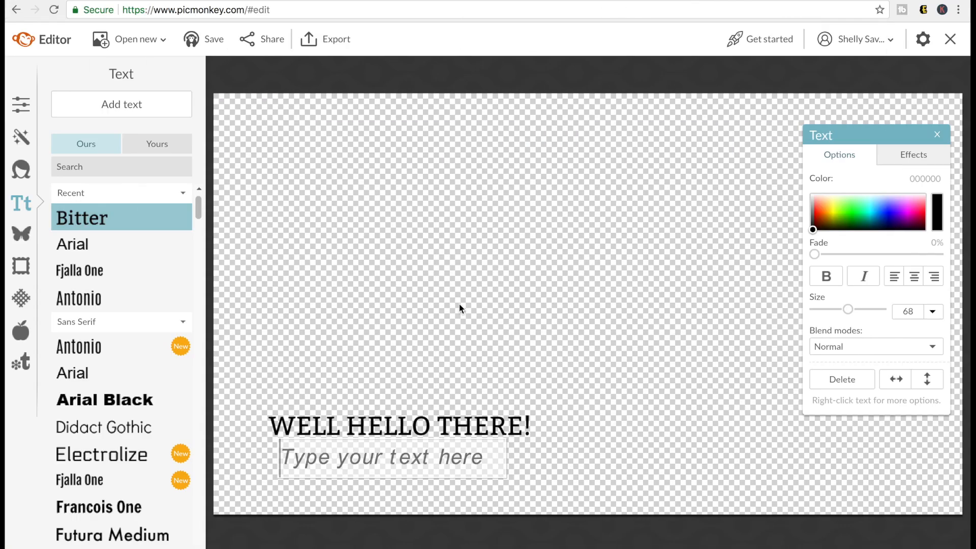
{"action": "type", "text": "SMILE"}
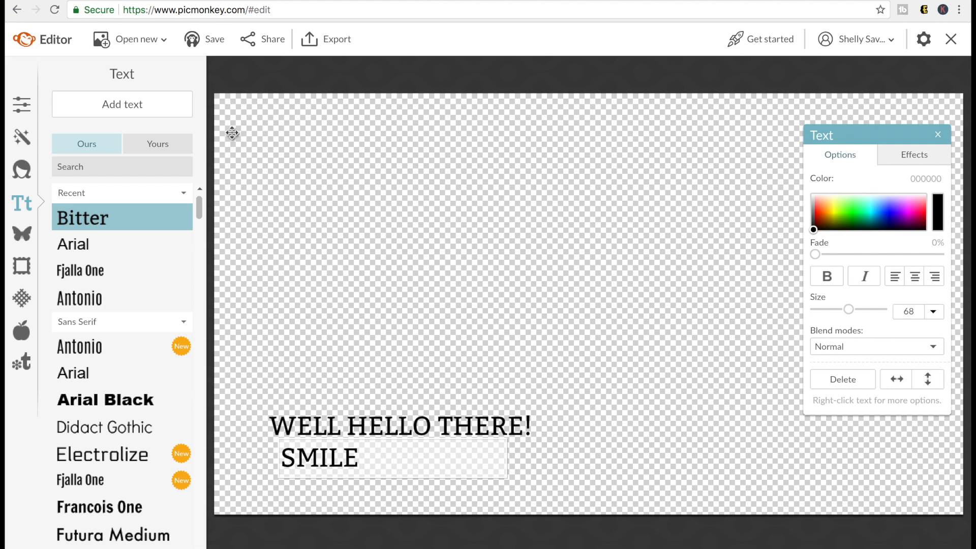
{"action": "type", "text": "!"}
Change the colour of the "WELL HELLO THERE!" text to white (ffffff).
{"action": "right_click", "coordinate": [387, 411]}
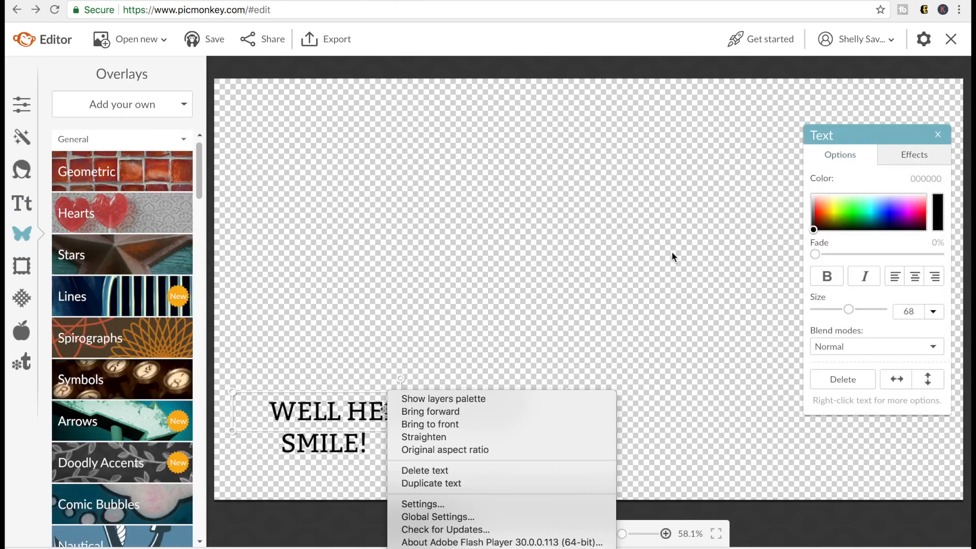
{"action": "left_click", "coordinate": [810, 178]}
{"action": "double_click", "coordinate": [377, 409]}
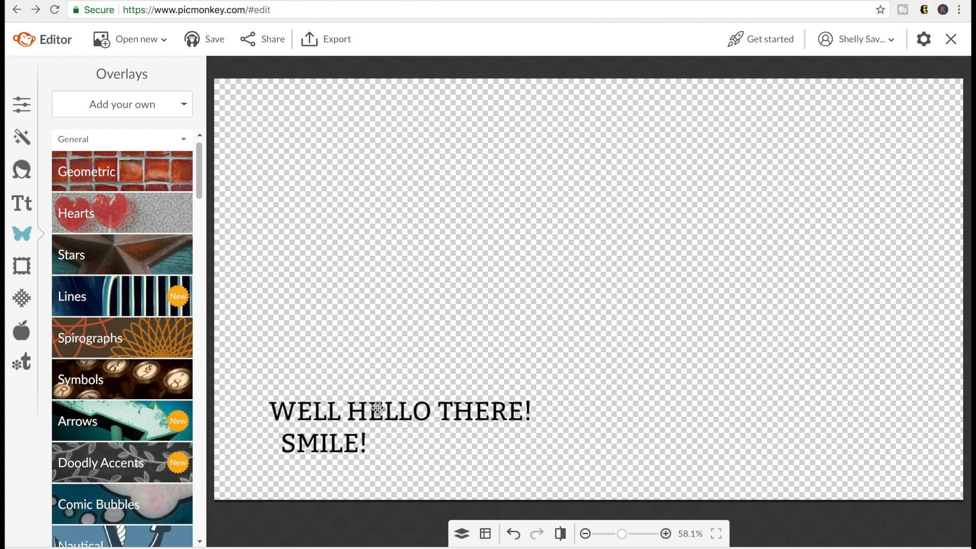
{"action": "key", "text": "super+a"}
{"action": "left_click_drag", "start_coordinate": [813, 230], "coordinate": [801, 181]}
{"action": "left_click", "coordinate": [938, 135]}
Check the title clip in iMovie, return to PicMonkey and apply a Drop Shadow effect to the "WELL HELLO THERE!" text.
{"action": "key", "text": "super+Tab"}
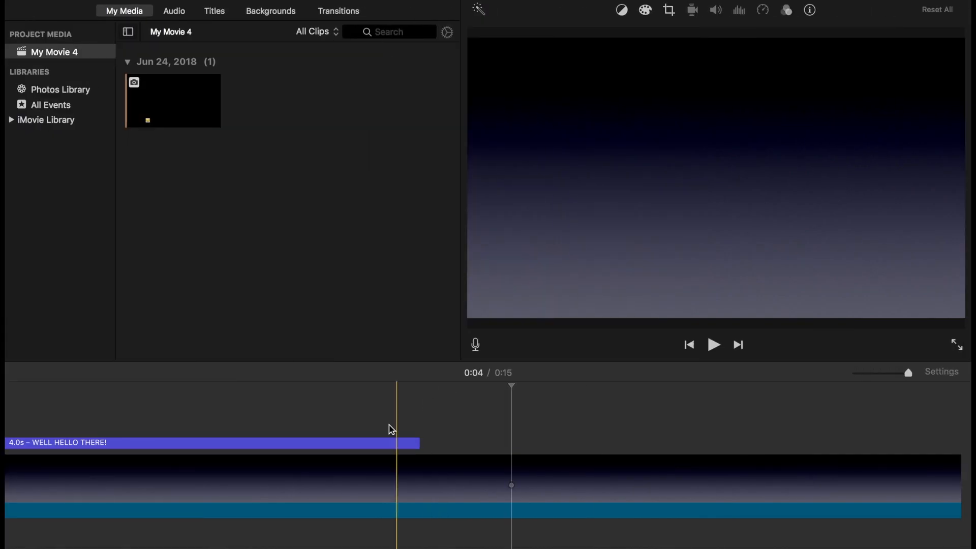
{"action": "left_click", "coordinate": [356, 443]}
{"action": "key", "text": "super+Tab"}
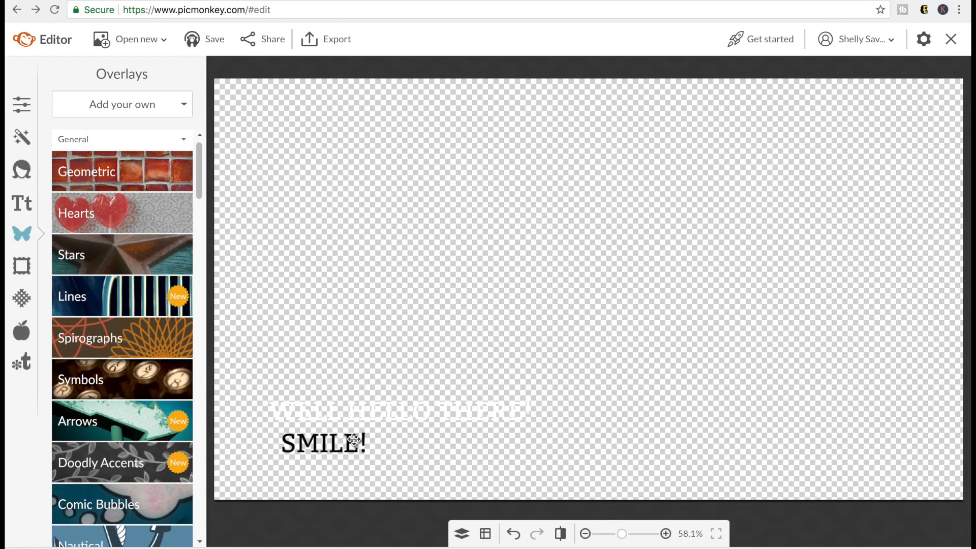
{"action": "left_click", "coordinate": [353, 404]}
{"action": "left_click", "coordinate": [353, 403]}
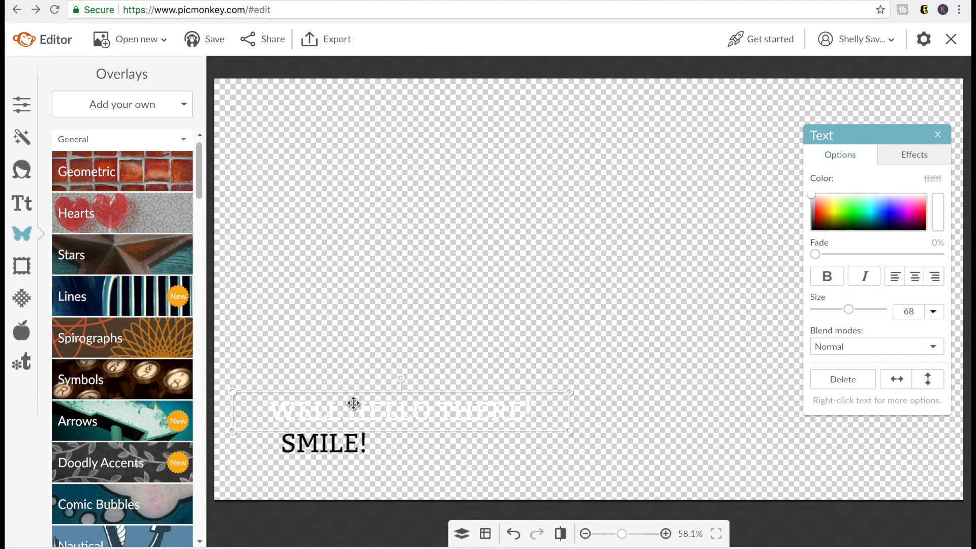
{"action": "left_click", "coordinate": [906, 155]}
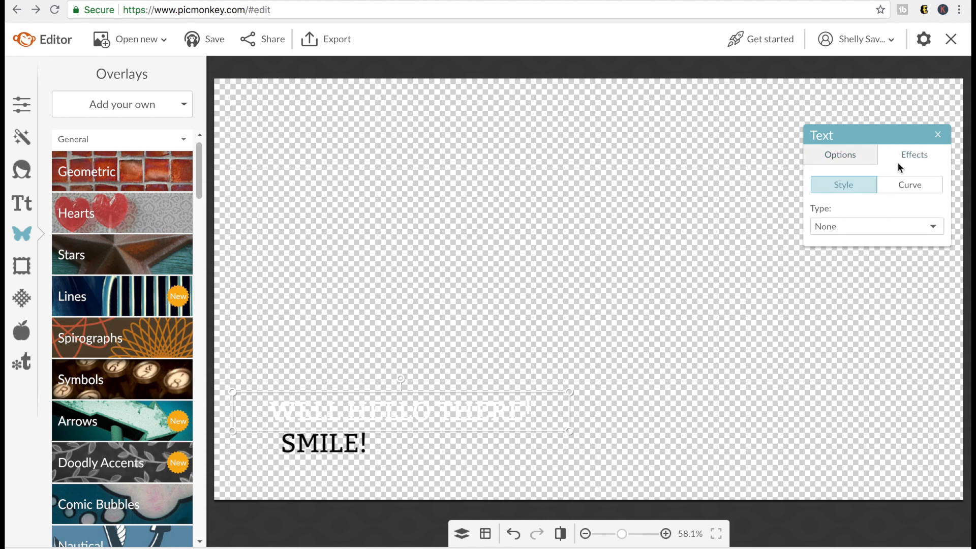
{"action": "left_click", "coordinate": [859, 224]}
{"action": "left_click", "coordinate": [861, 257]}
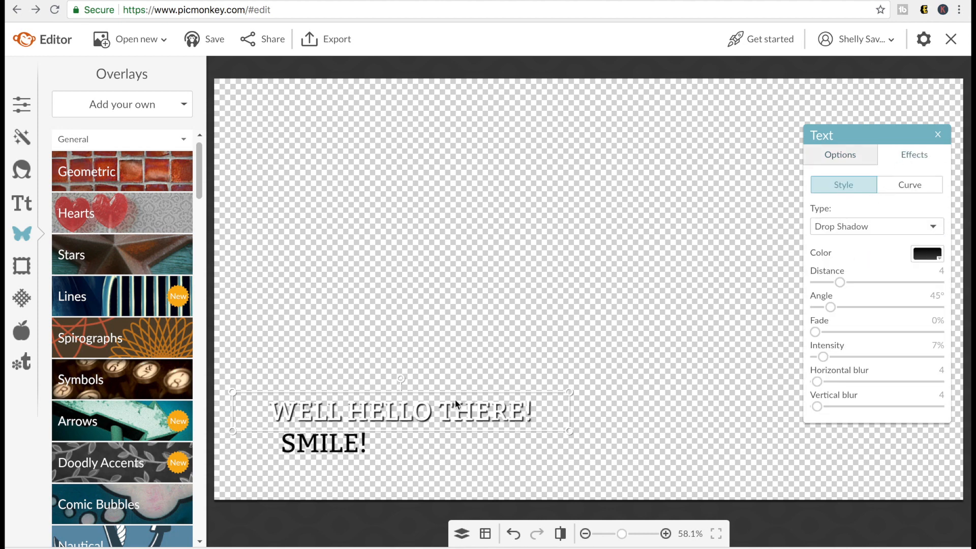
Make the "SMILE!" text white and apply a Drop Shadow effect to it.
{"action": "double_click", "coordinate": [343, 450]}
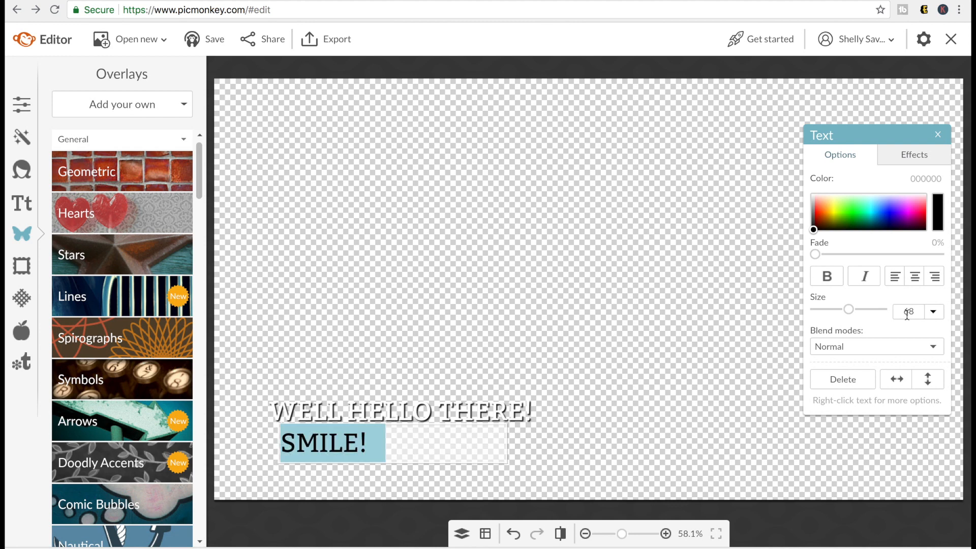
{"action": "left_click", "coordinate": [814, 231]}
{"action": "left_click", "coordinate": [923, 155]}
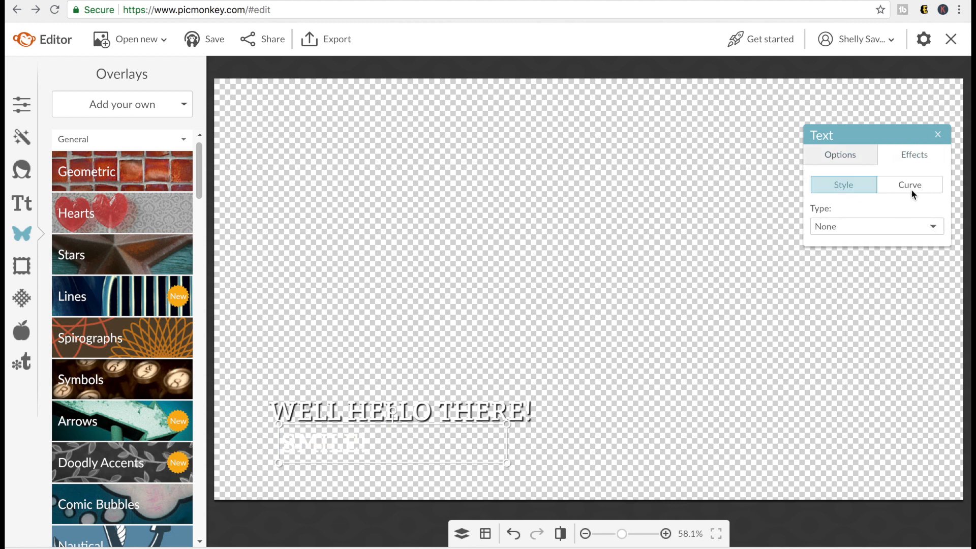
{"action": "left_click", "coordinate": [852, 226]}
{"action": "left_click", "coordinate": [850, 257]}
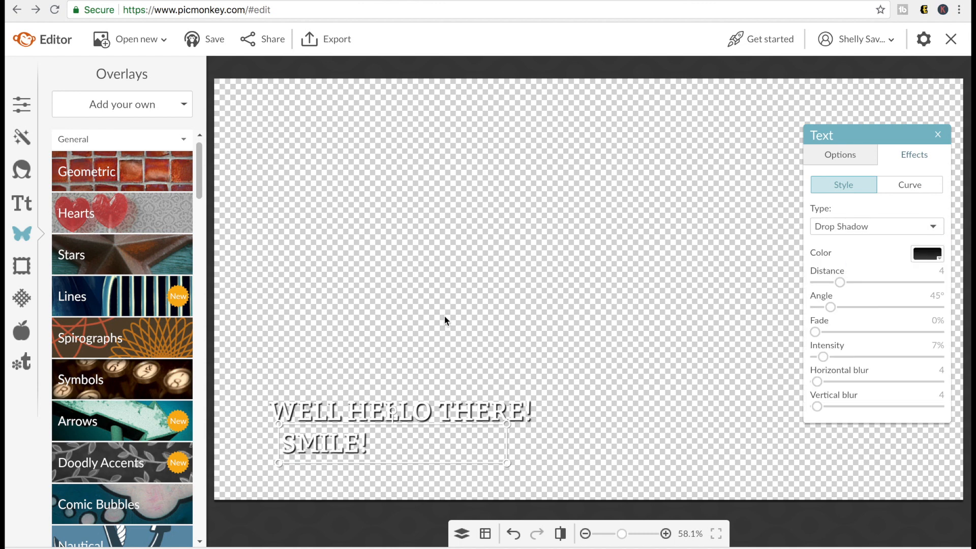
{"action": "left_click", "coordinate": [443, 315]}
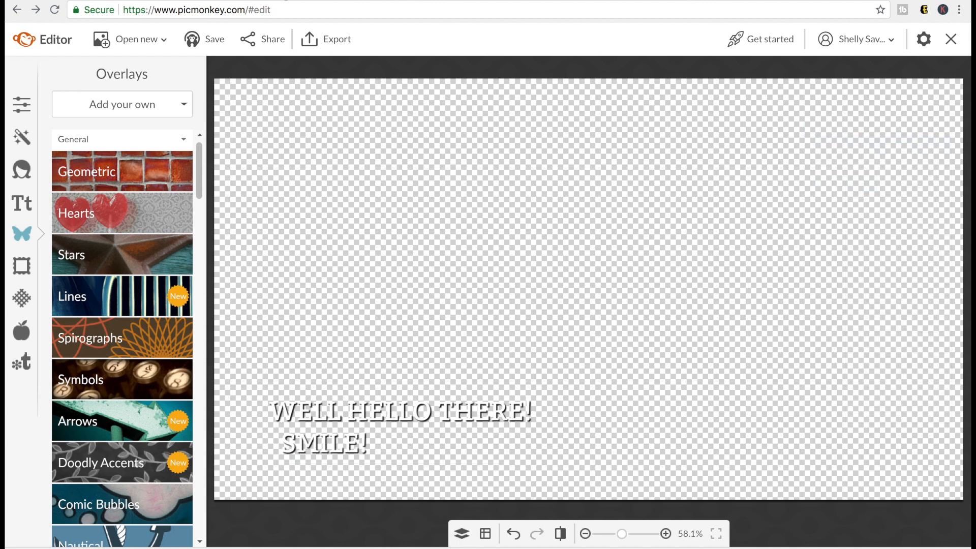
Search Google Images for "smile emoji png" in a new browser tab.
{"action": "key", "text": "ctrl+t"}
{"action": "type", "text": "smile emo"}
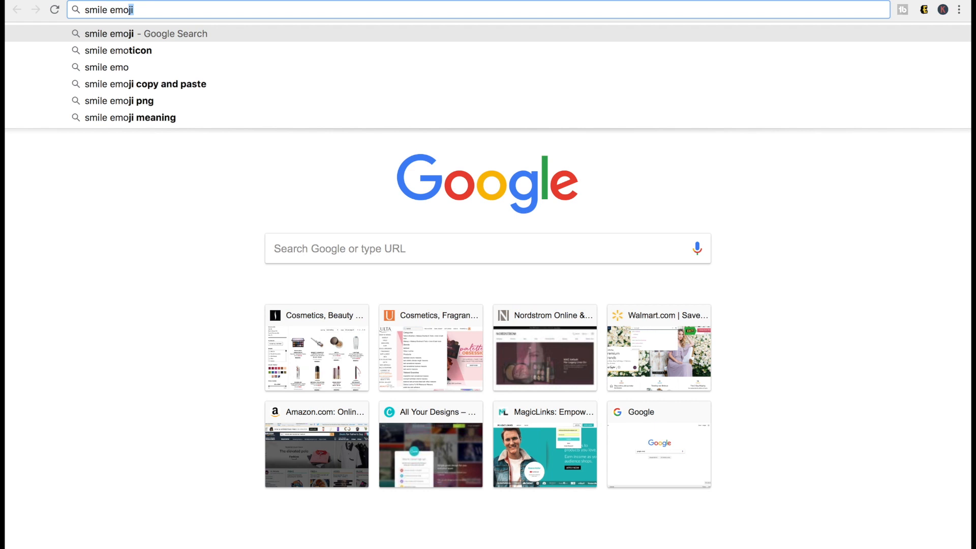
{"action": "type", "text": "ji p"}
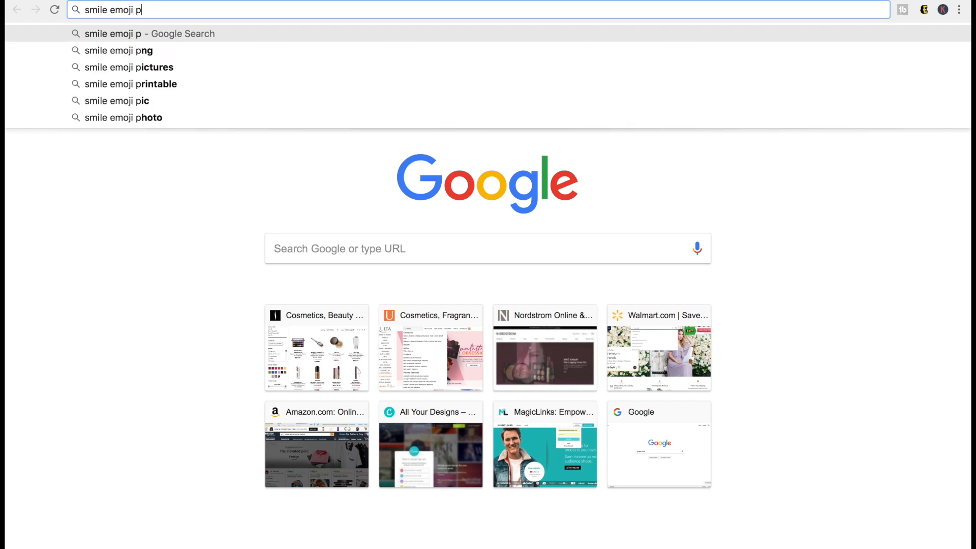
{"action": "type", "text": "ng"}
{"action": "key", "text": "Return"}
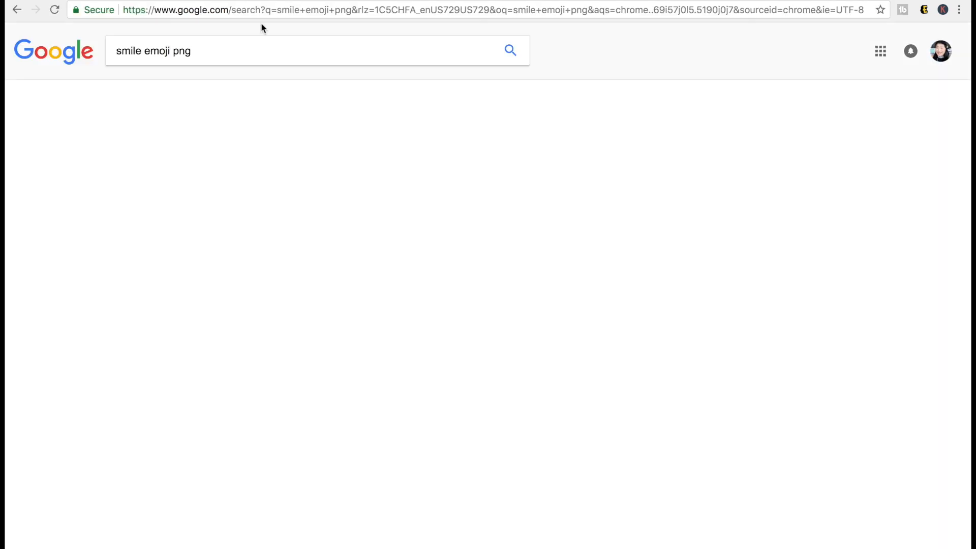
{"action": "left_click", "coordinate": [165, 92]}
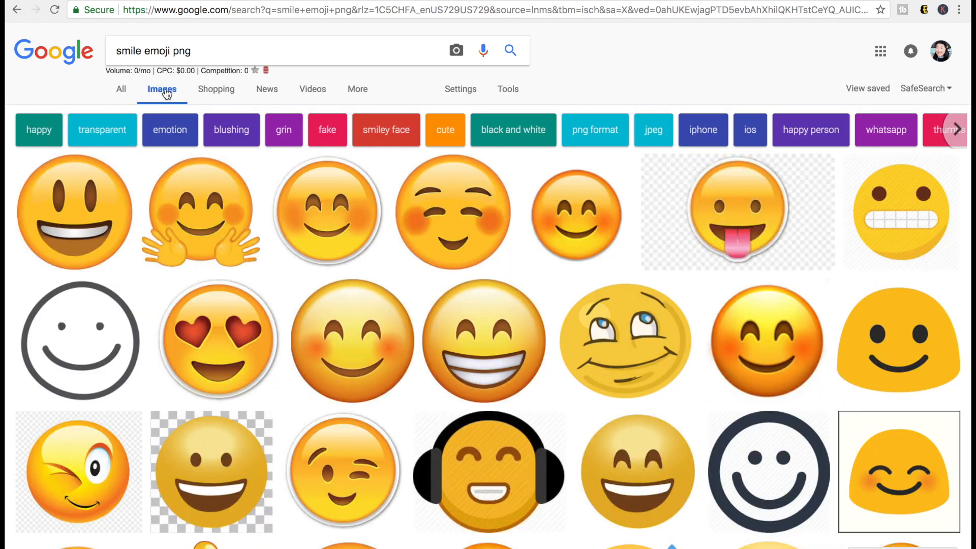
Save the open-eyed smiling emoji from Emoji Island to the Desktop as a PNG image.
{"action": "left_click", "coordinate": [80, 190]}
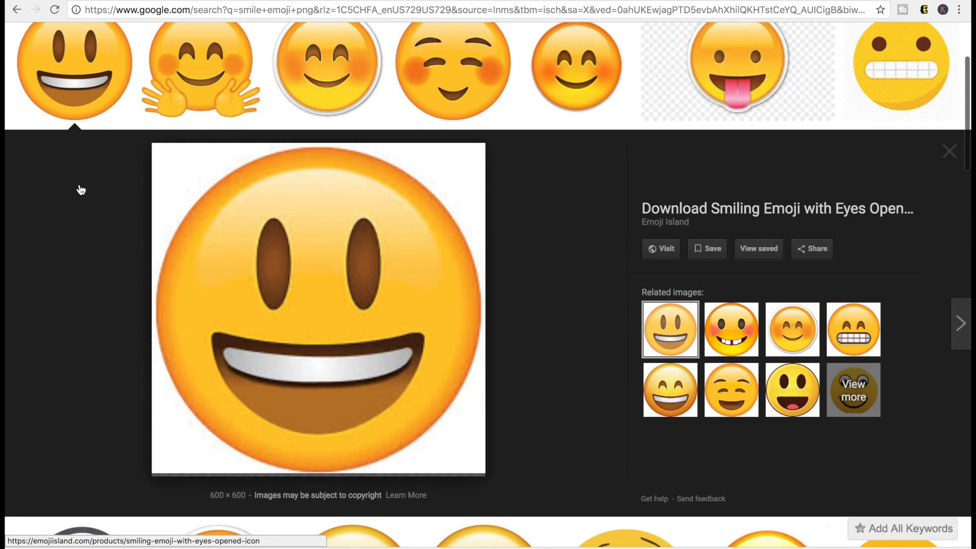
{"action": "right_click", "coordinate": [202, 192]}
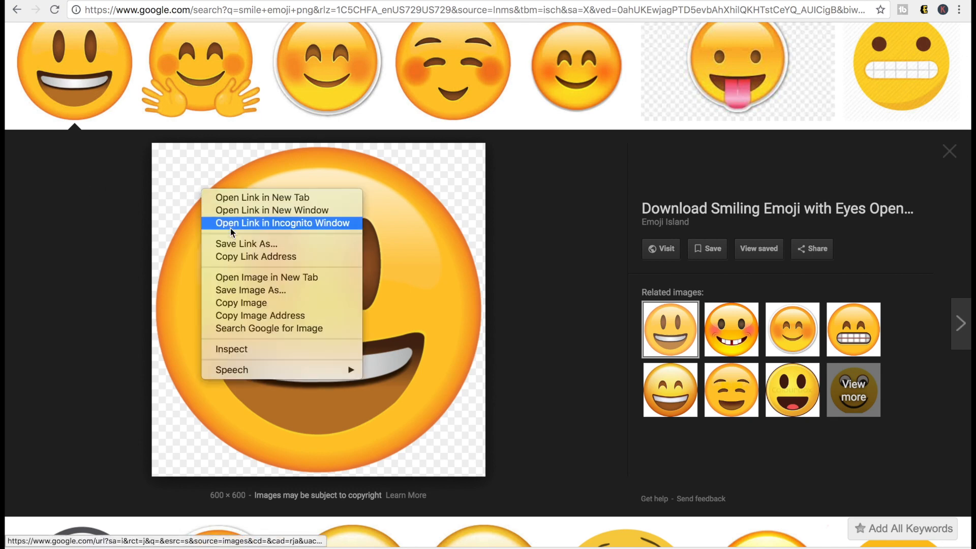
{"action": "left_click", "coordinate": [251, 291]}
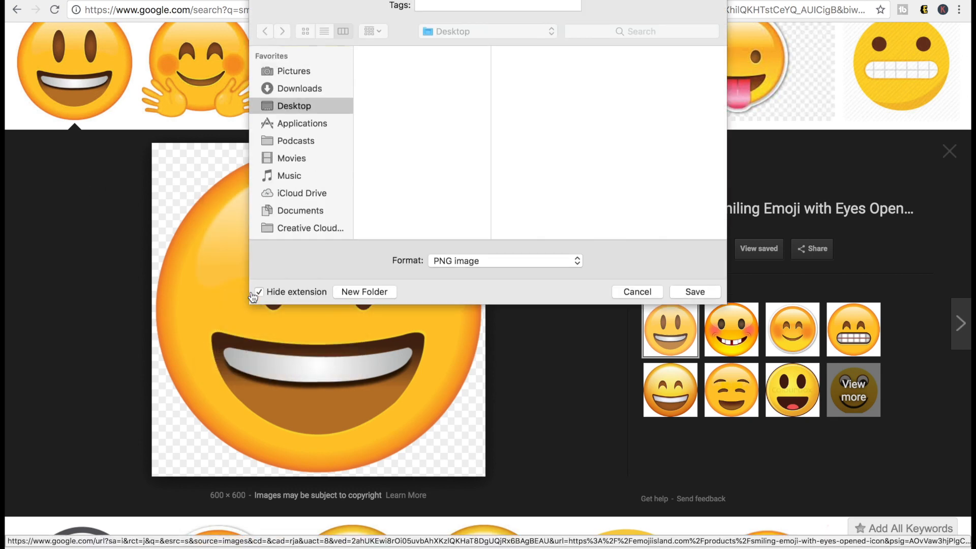
{"action": "key", "text": "Return"}
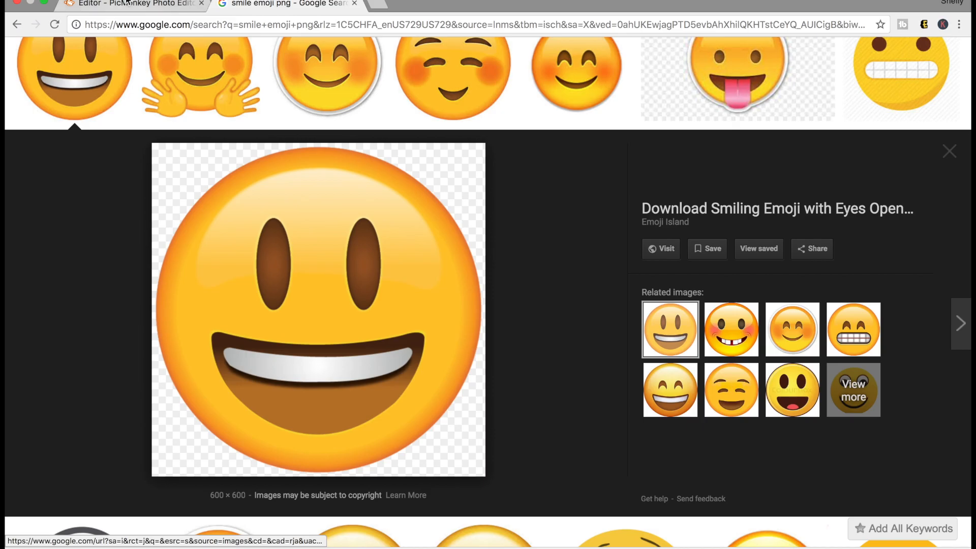
Return to the PicMonkey editor and import the saved emoji image from the computer as an overlay.
{"action": "left_click", "coordinate": [102, 5]}
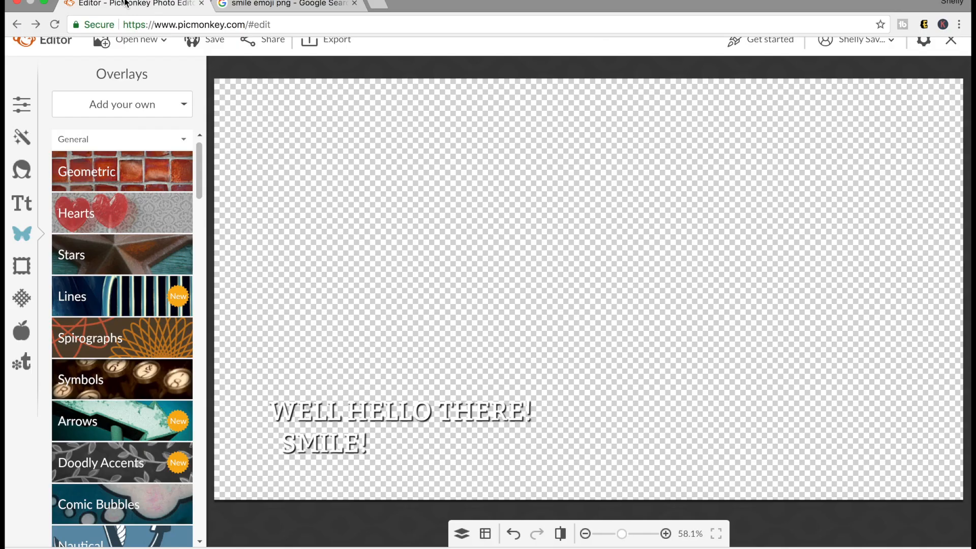
{"action": "left_click", "coordinate": [98, 104]}
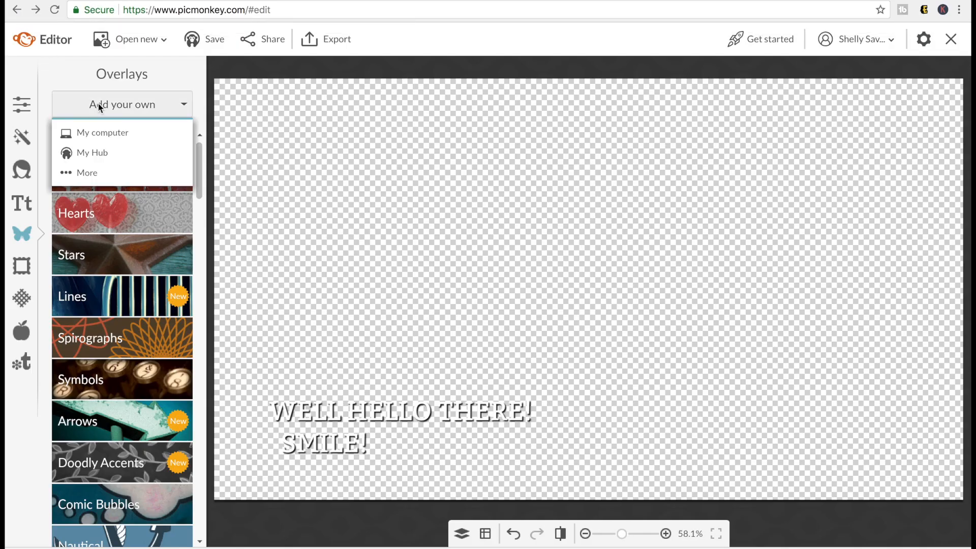
{"action": "left_click", "coordinate": [96, 135]}
{"action": "left_click", "coordinate": [639, 239]}
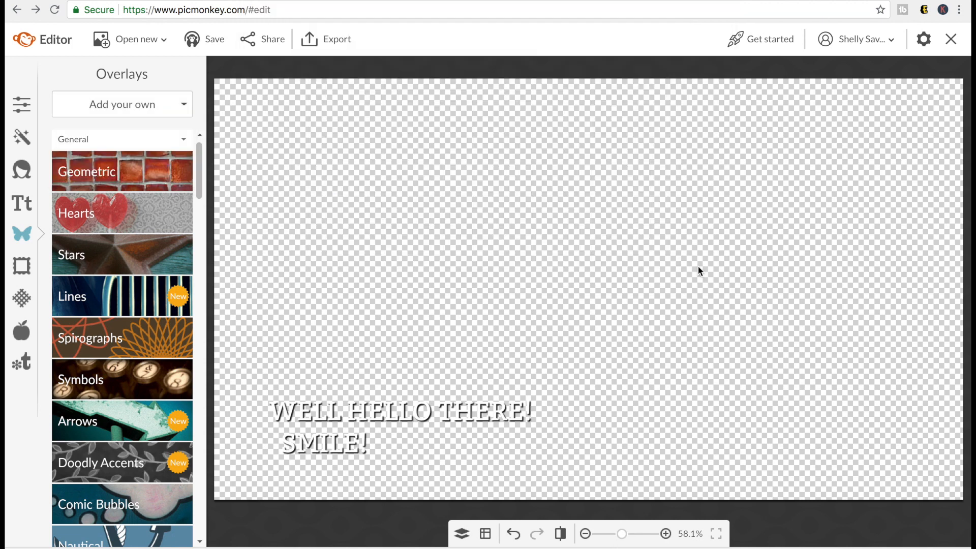
Shrink the emoji overlay to about the height of the text and place it right after "SMILE!".
{"action": "left_click_drag", "start_coordinate": [399, 97], "coordinate": [717, 410]}
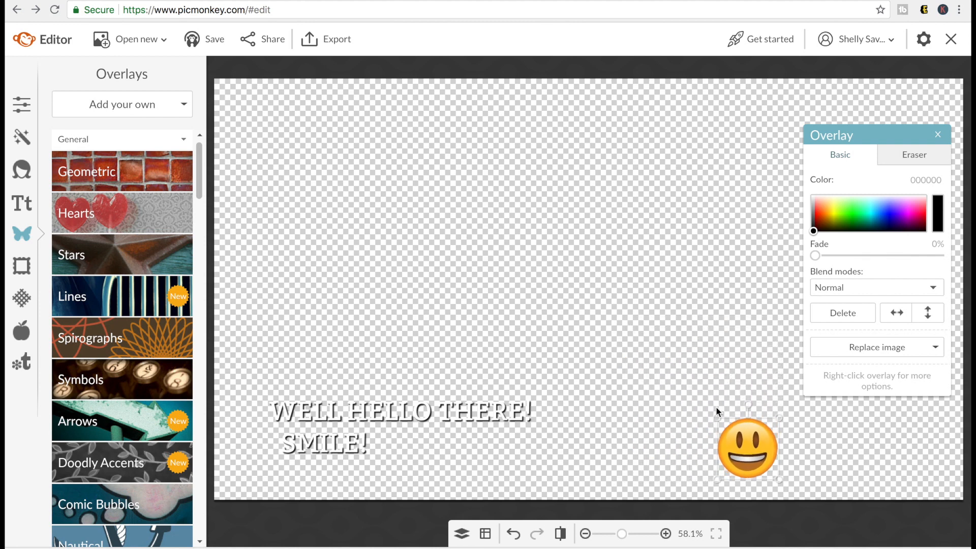
{"action": "left_click_drag", "start_coordinate": [749, 459], "coordinate": [404, 456]}
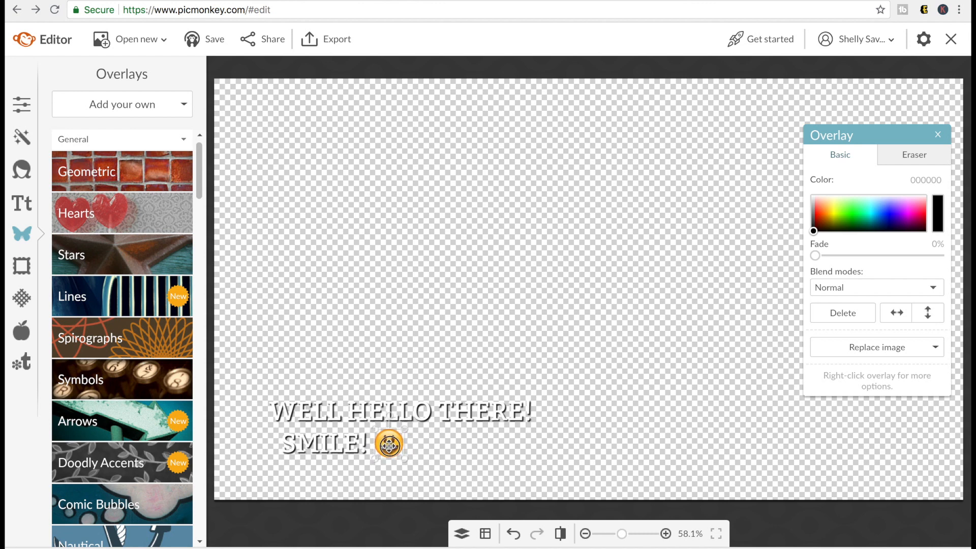
{"action": "left_click", "coordinate": [367, 346]}
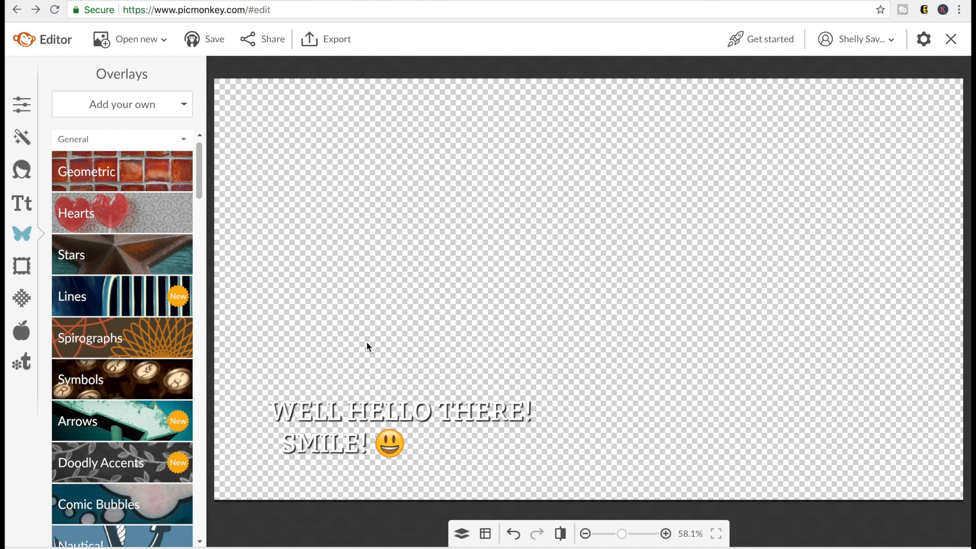
Export the 1920 × 1080 graphic to the computer as a PNG named "sm".
{"action": "left_click", "coordinate": [331, 45]}
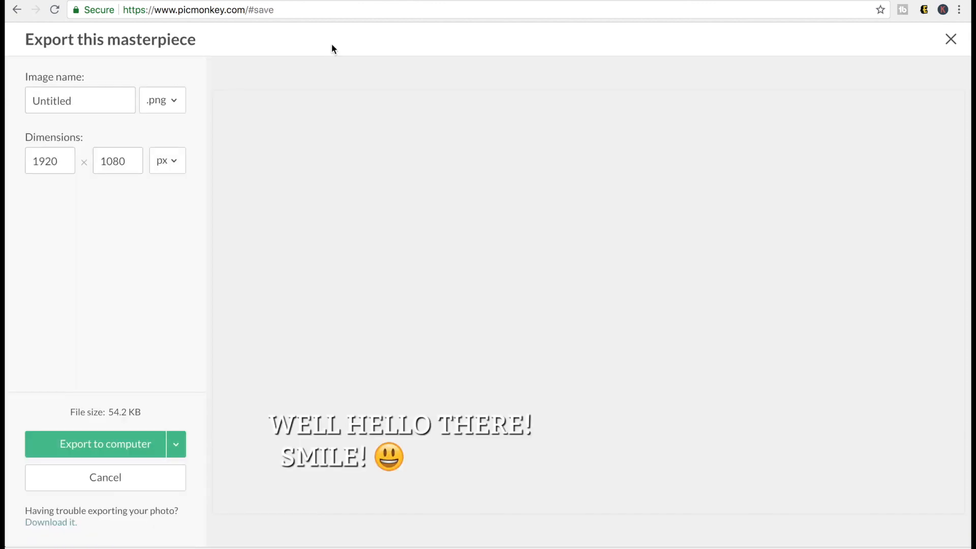
{"action": "left_click_drag", "start_coordinate": [107, 101], "coordinate": [5, 108]}
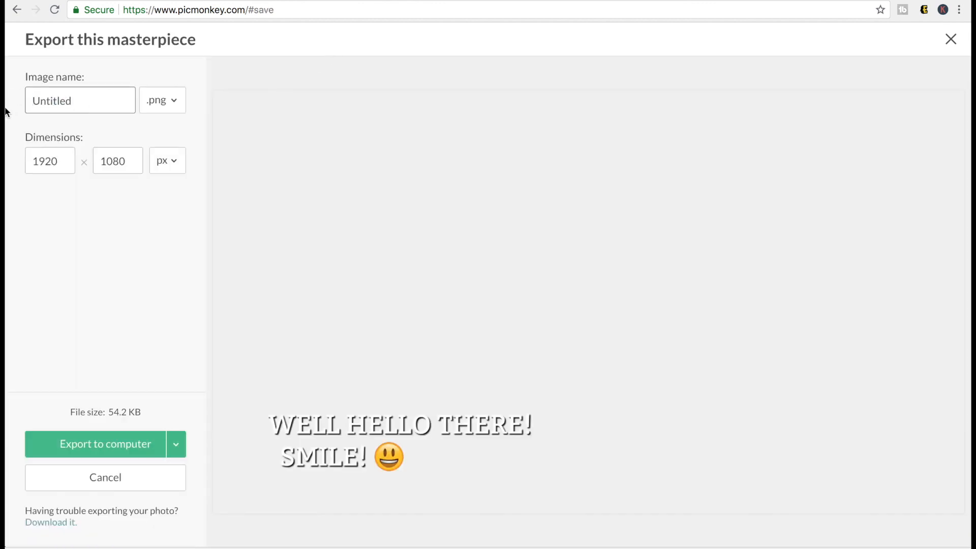
{"action": "left_click_drag", "start_coordinate": [72, 101], "coordinate": [7, 103]}
{"action": "type", "text": "sm"}
{"action": "left_click", "coordinate": [125, 445]}
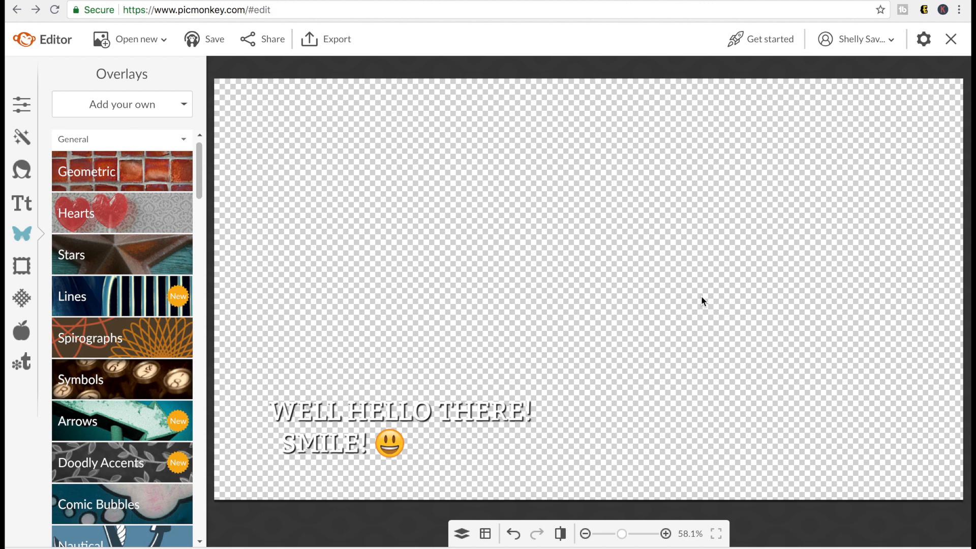
Switch to iMovie and place the exported text graphic above the background clip, directly after the "WELL HELLO THERE!" title.
{"action": "key", "text": "ctrl+Right"}
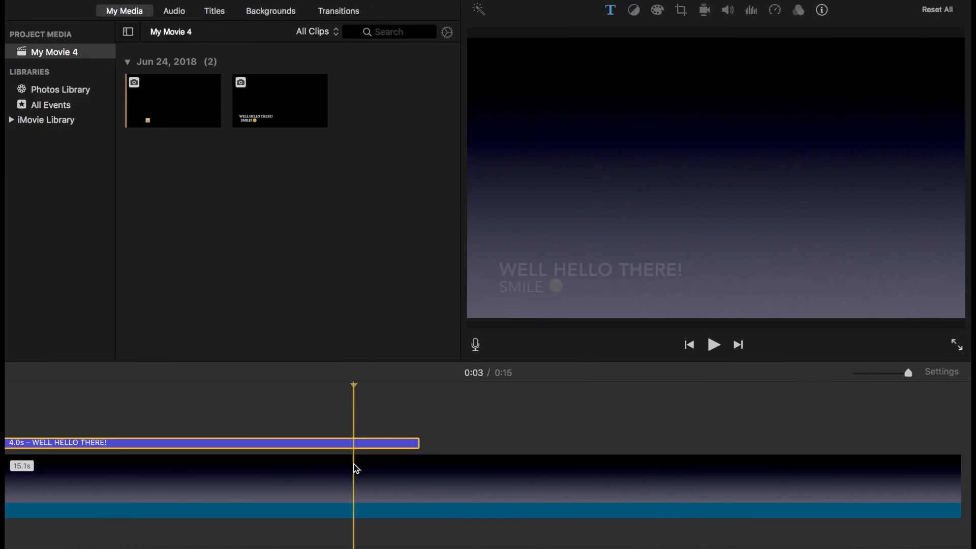
{"action": "scroll", "coordinate": [356, 468], "scroll_direction": "left", "scroll_amount": 7}
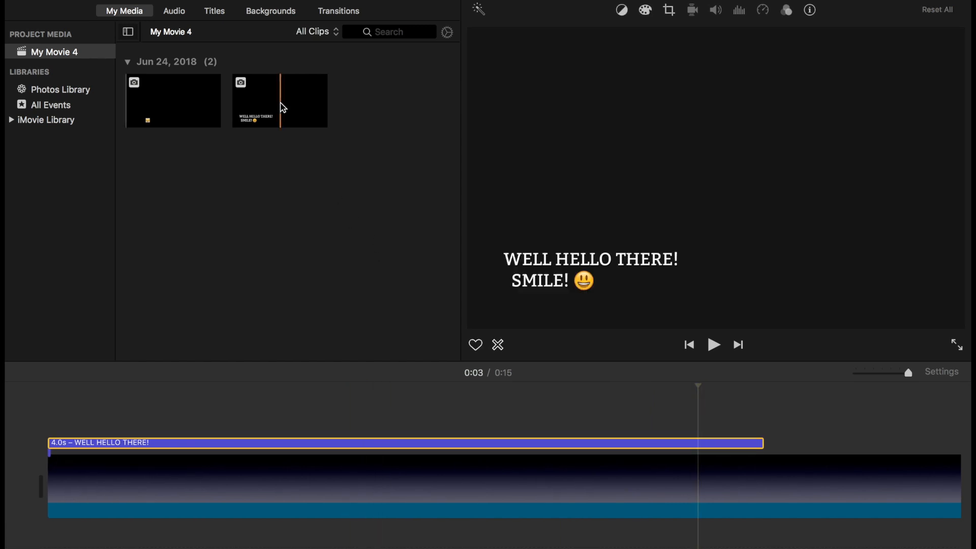
{"action": "left_click_drag", "start_coordinate": [283, 108], "coordinate": [764, 421]}
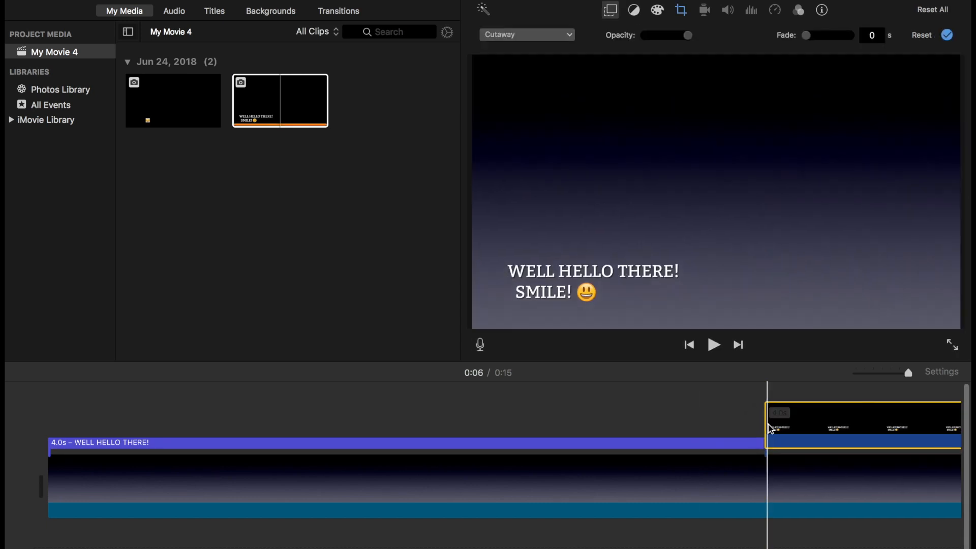
Play the end of the original title and the added graphic in full screen to compare them.
{"action": "left_click", "coordinate": [719, 403]}
{"action": "key", "text": "space"}
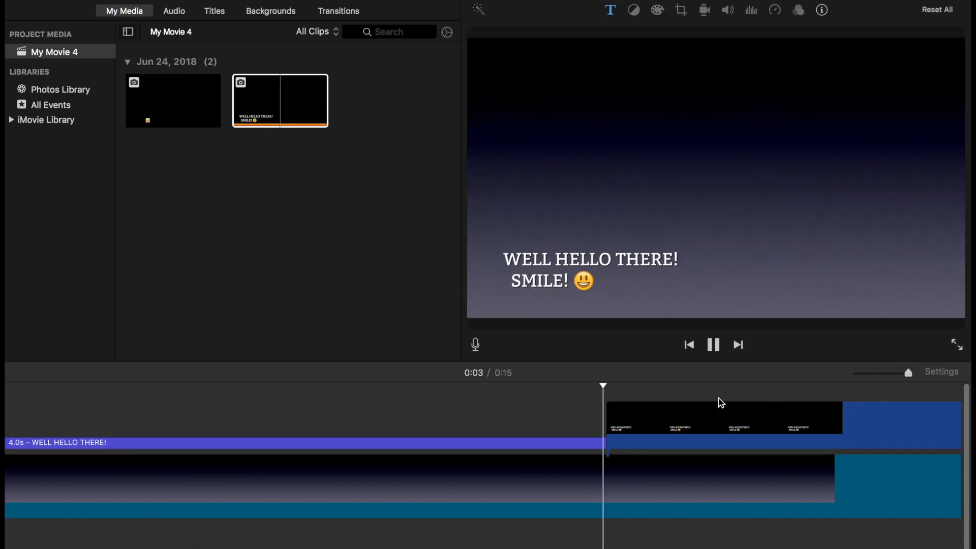
{"action": "key", "text": "super+shift+f"}
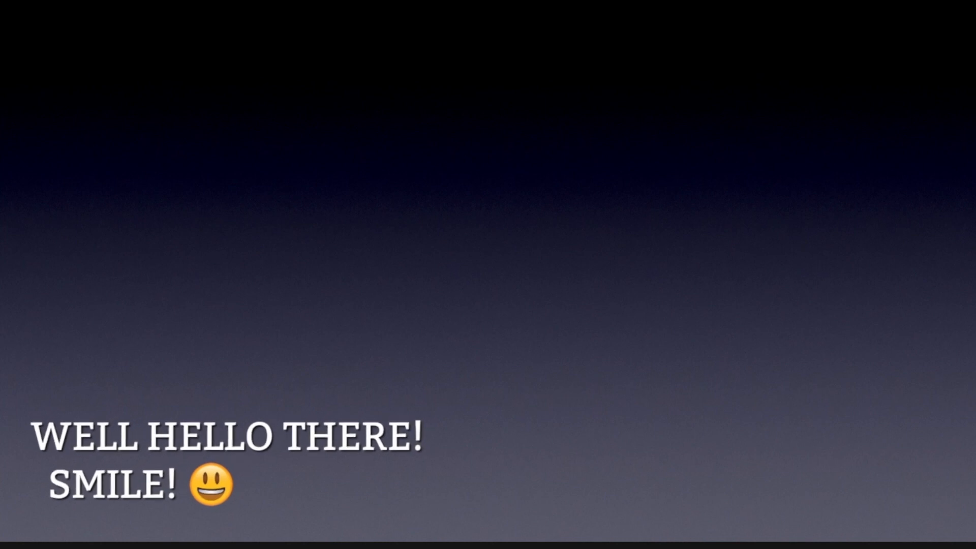
{"action": "key", "text": "Escape"}
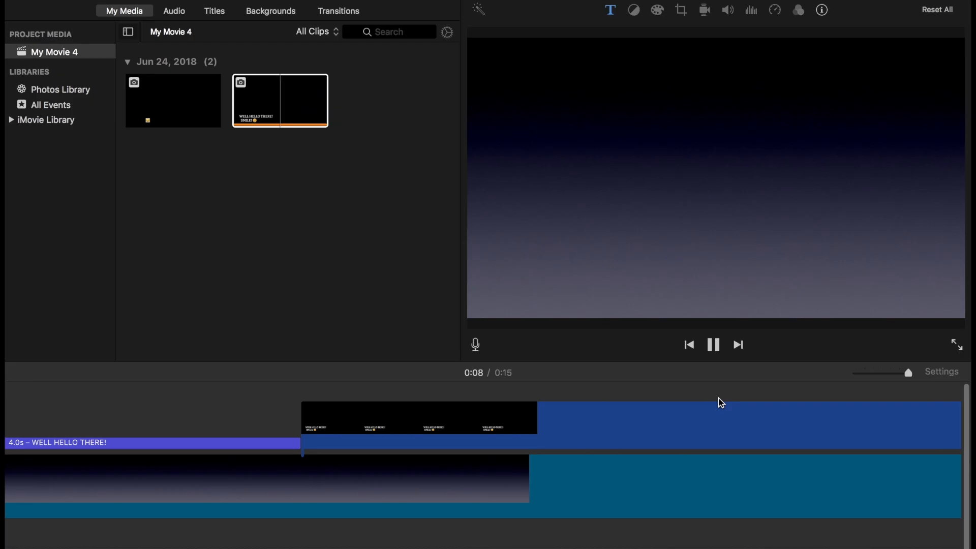
{"action": "key", "text": "space"}
{"action": "scroll", "coordinate": [720, 402], "scroll_direction": "left", "scroll_amount": 10}
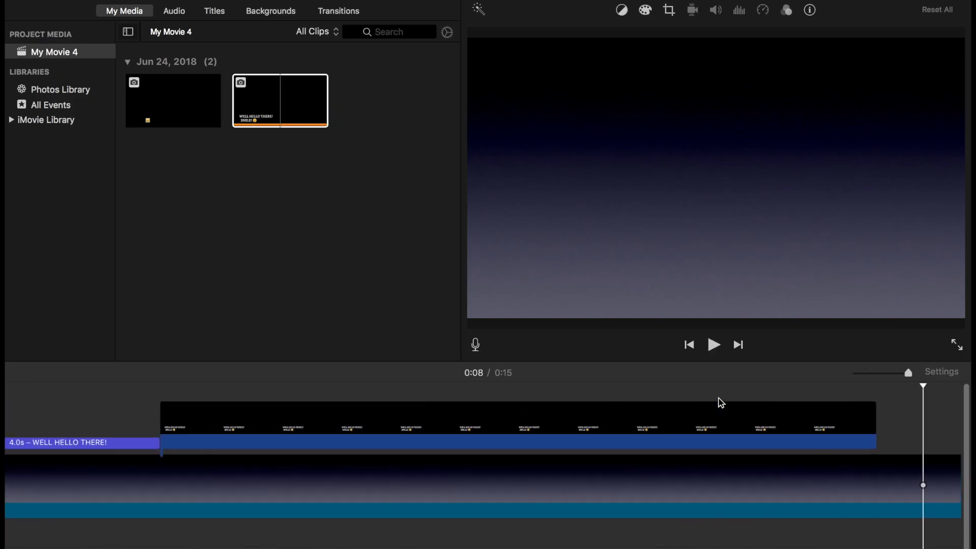
Shift the graphic clip's Ken Burns End frame slightly left so the whole text fits inside it.
{"action": "left_click", "coordinate": [459, 429]}
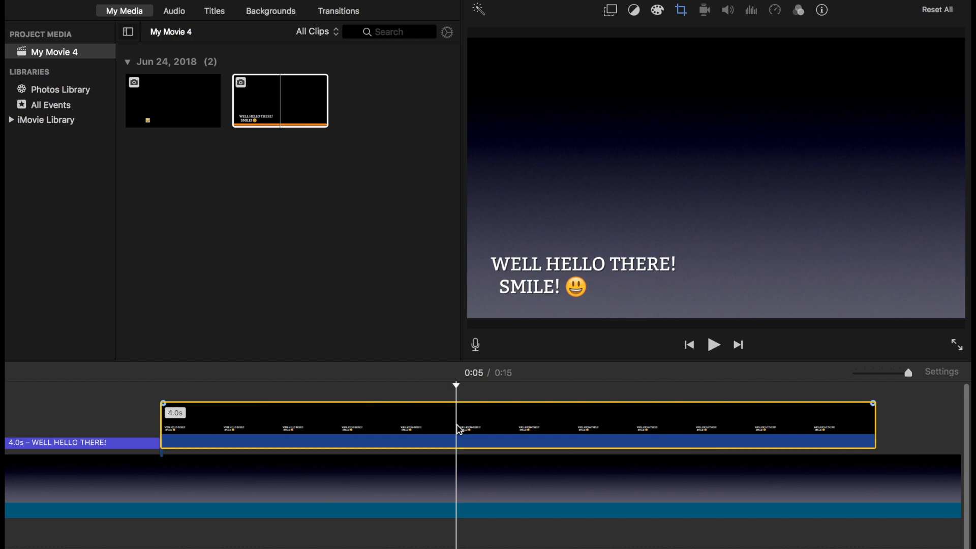
{"action": "left_click", "coordinate": [610, 11]}
{"action": "left_click", "coordinate": [405, 64]}
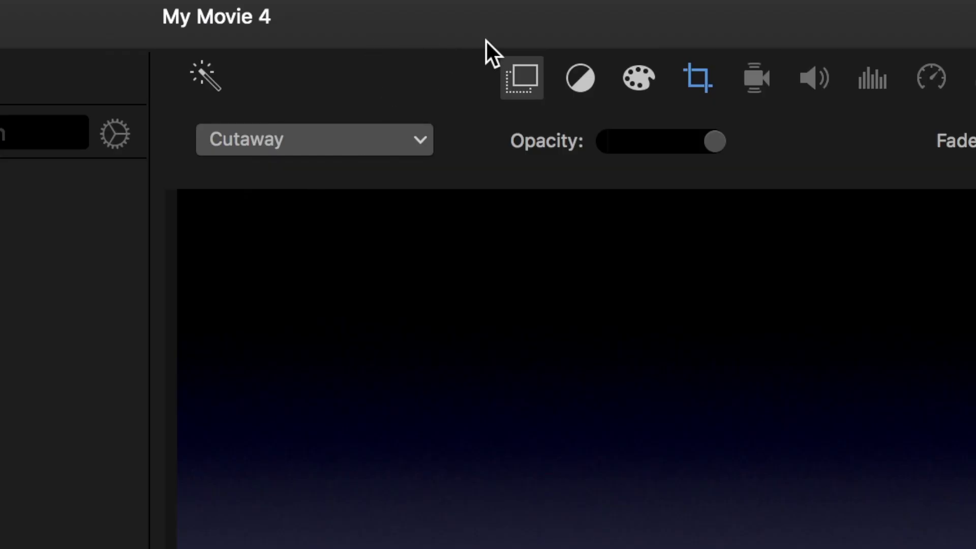
{"action": "left_click", "coordinate": [704, 77]}
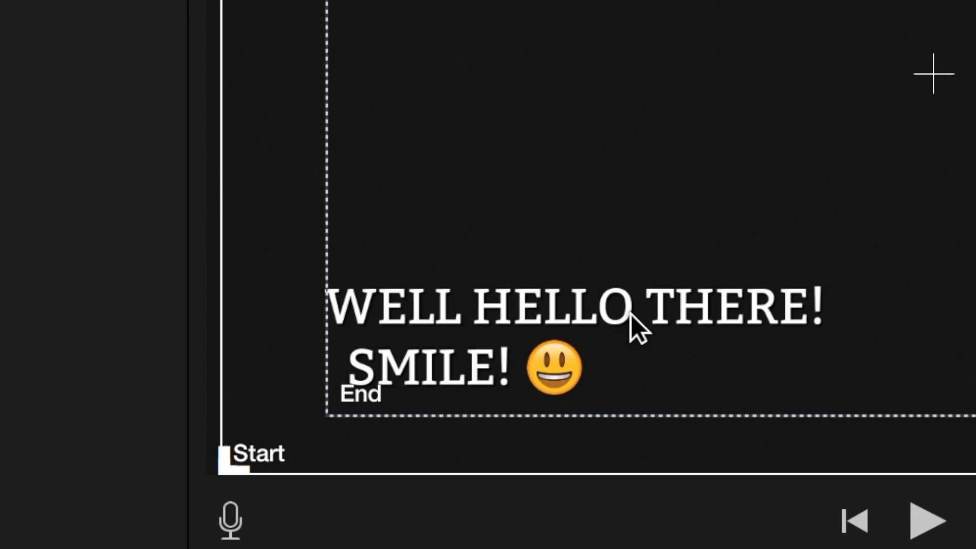
{"action": "left_click", "coordinate": [630, 314]}
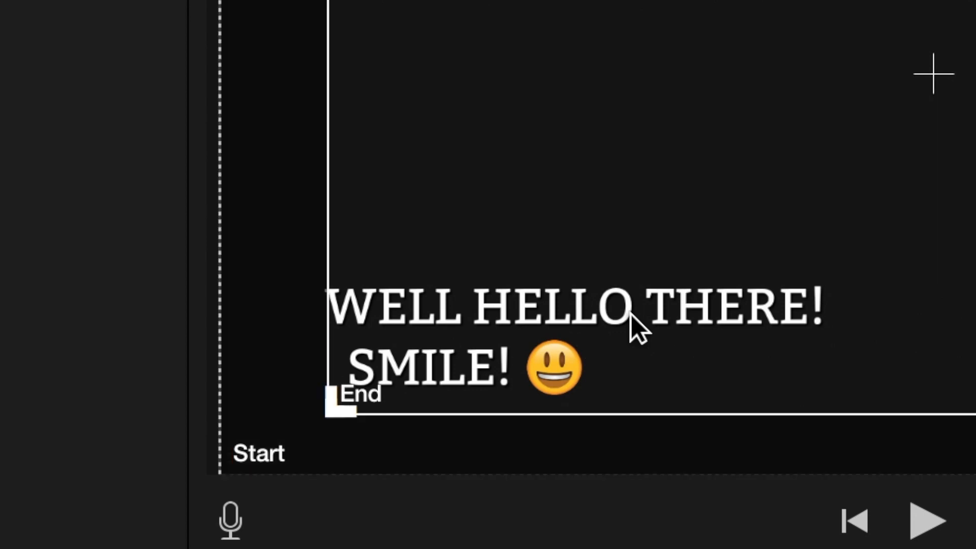
{"action": "left_click_drag", "start_coordinate": [630, 314], "coordinate": [608, 314]}
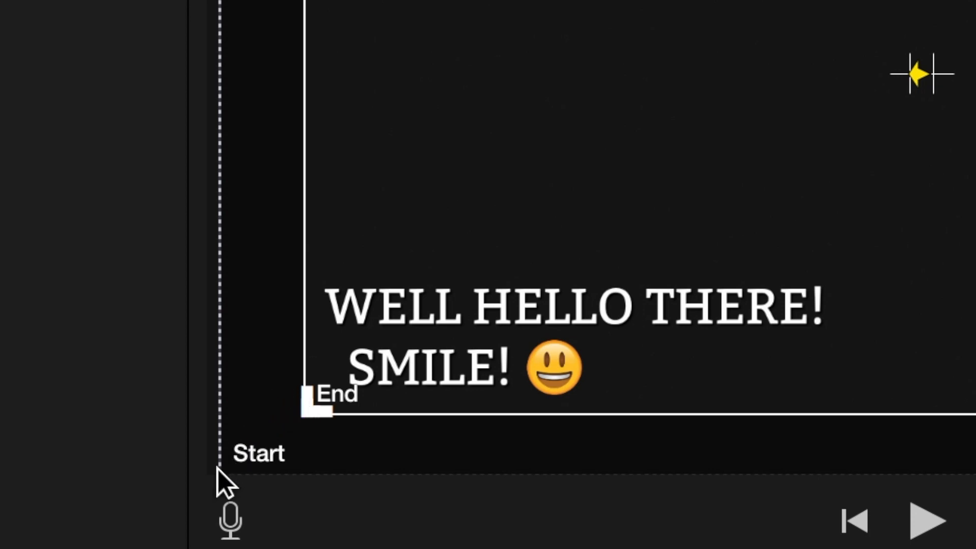
{"action": "left_click_drag", "start_coordinate": [260, 392], "coordinate": [402, 285]}
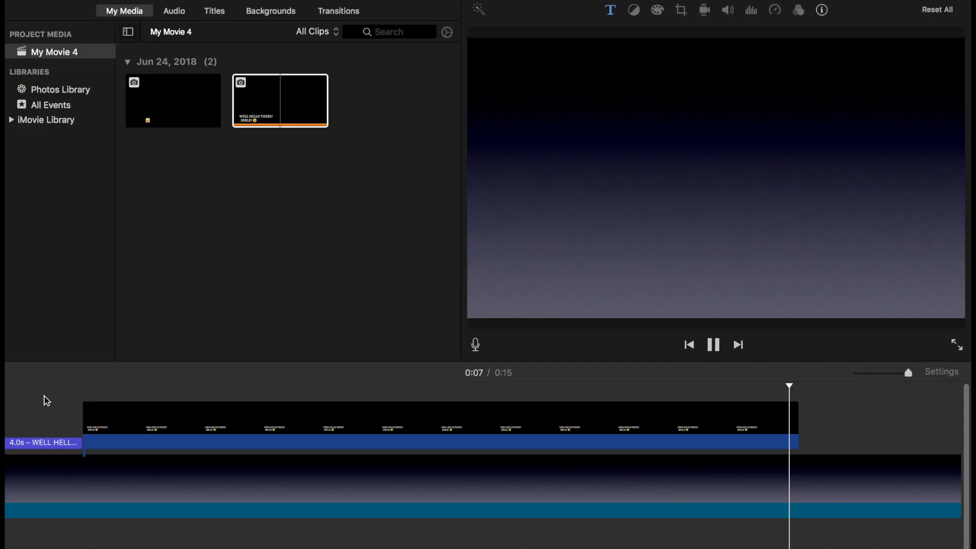
On a duplicate of the graphic clip, shrink the Ken Burns End frame around the text and the Start frame toward the image's upper-right corner.
{"action": "key", "text": "space"}
{"action": "scroll", "coordinate": [44, 397], "scroll_direction": "right", "scroll_amount": 5}
{"action": "scroll", "coordinate": [45, 396], "scroll_direction": "right", "scroll_amount": 5}
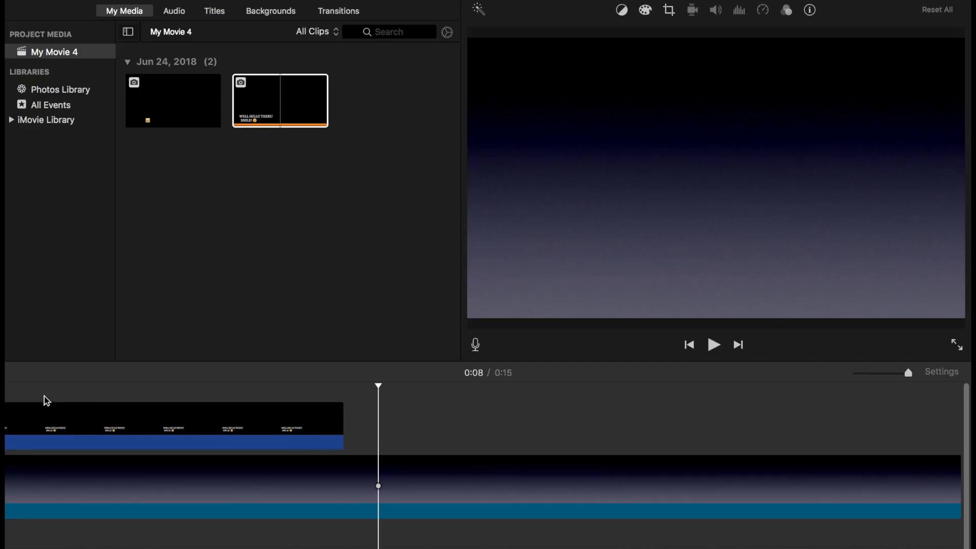
{"action": "left_click", "coordinate": [222, 430]}
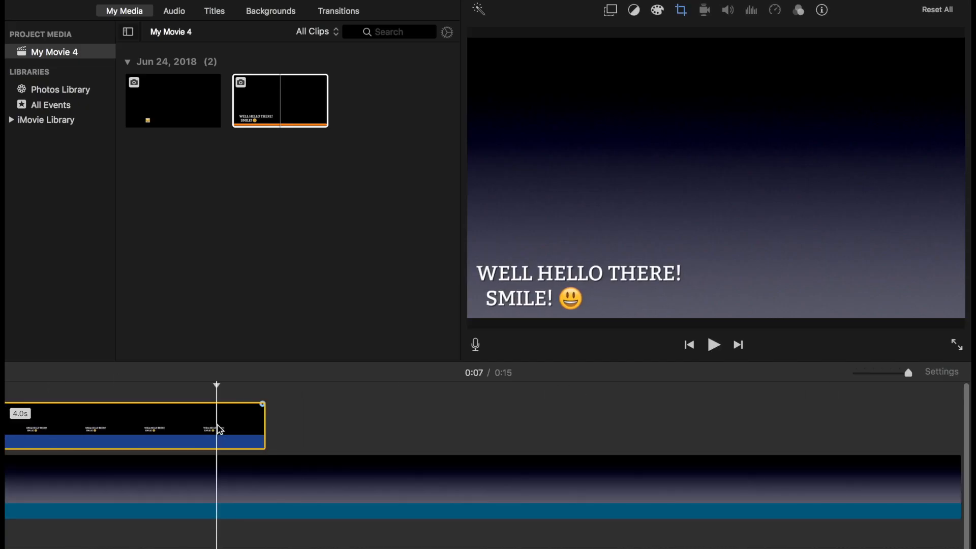
{"action": "left_click", "coordinate": [682, 10]}
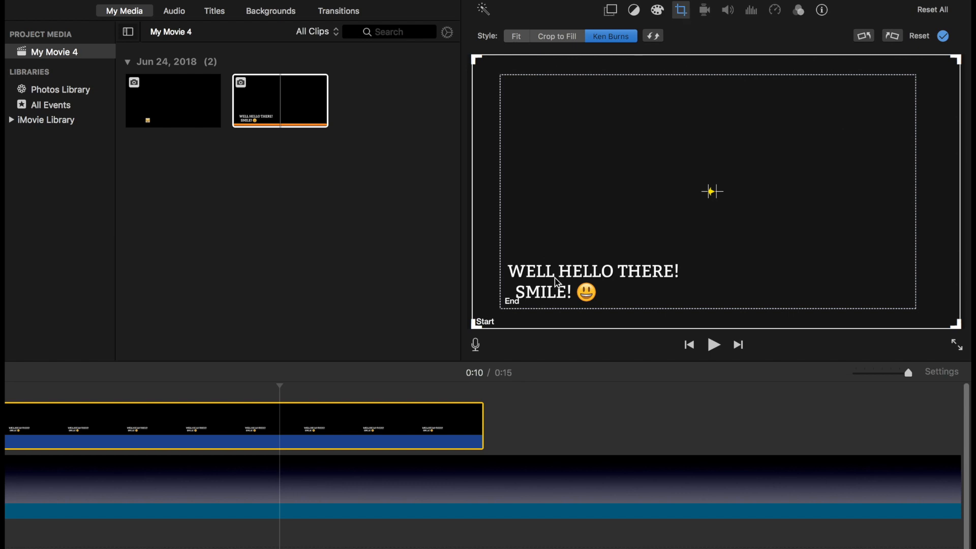
{"action": "left_click", "coordinate": [503, 305]}
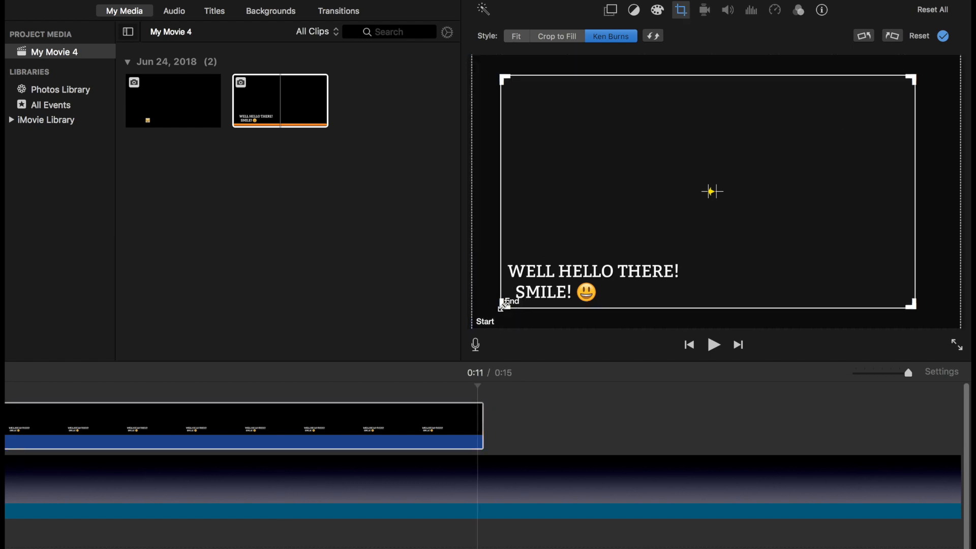
{"action": "left_click_drag", "start_coordinate": [506, 308], "coordinate": [630, 208]}
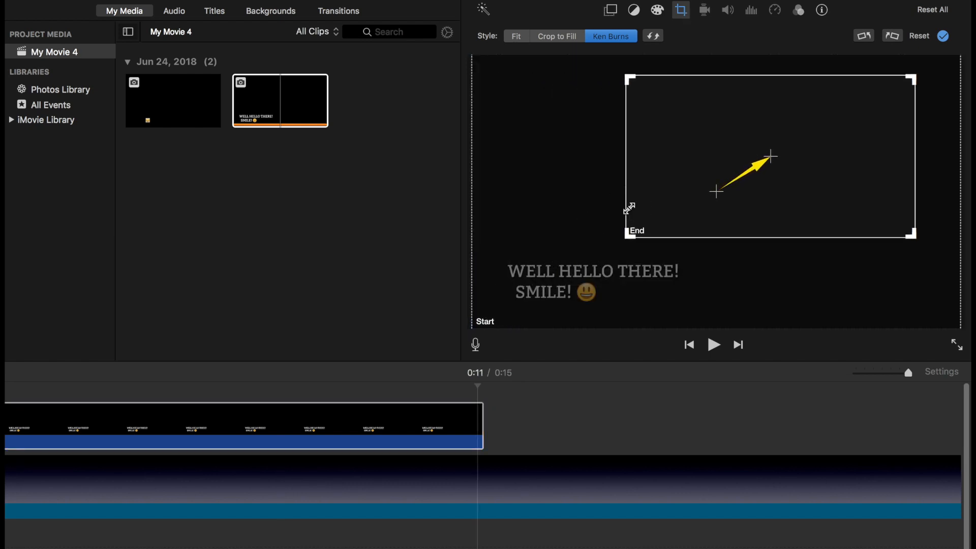
{"action": "left_click_drag", "start_coordinate": [769, 168], "coordinate": [634, 240]}
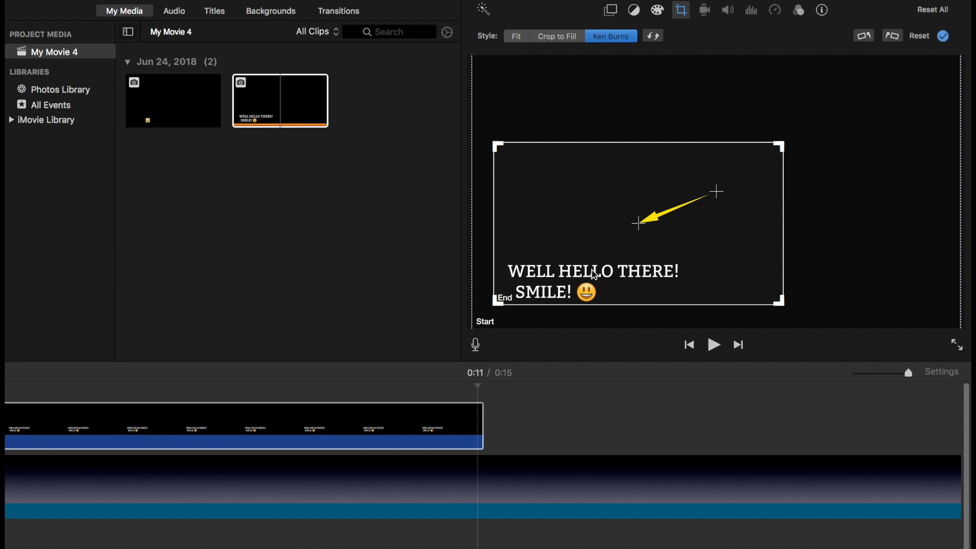
{"action": "left_click", "coordinate": [478, 315]}
{"action": "left_click_drag", "start_coordinate": [473, 325], "coordinate": [596, 249]}
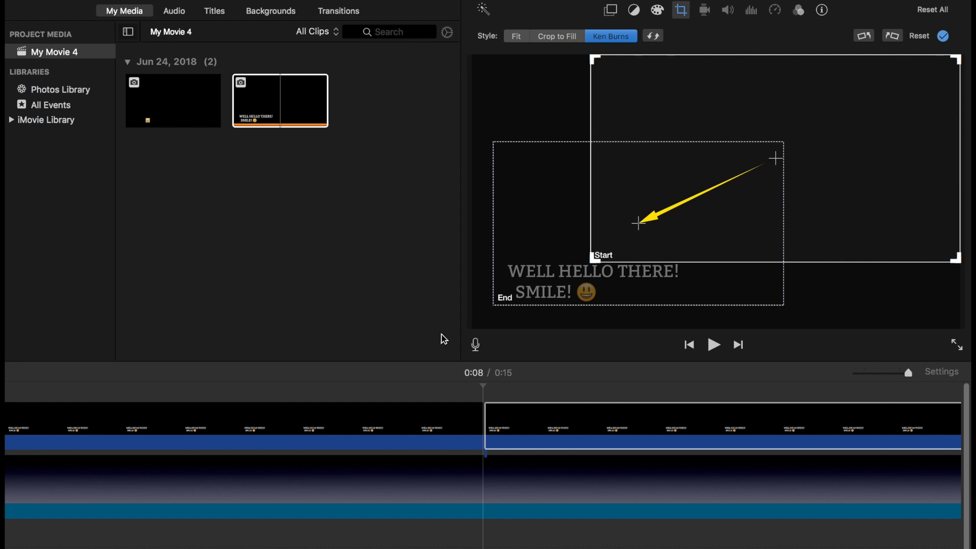
Play back the second graphic clip to review its Ken Burns movement.
{"action": "left_click", "coordinate": [483, 385]}
{"action": "key", "text": "space"}
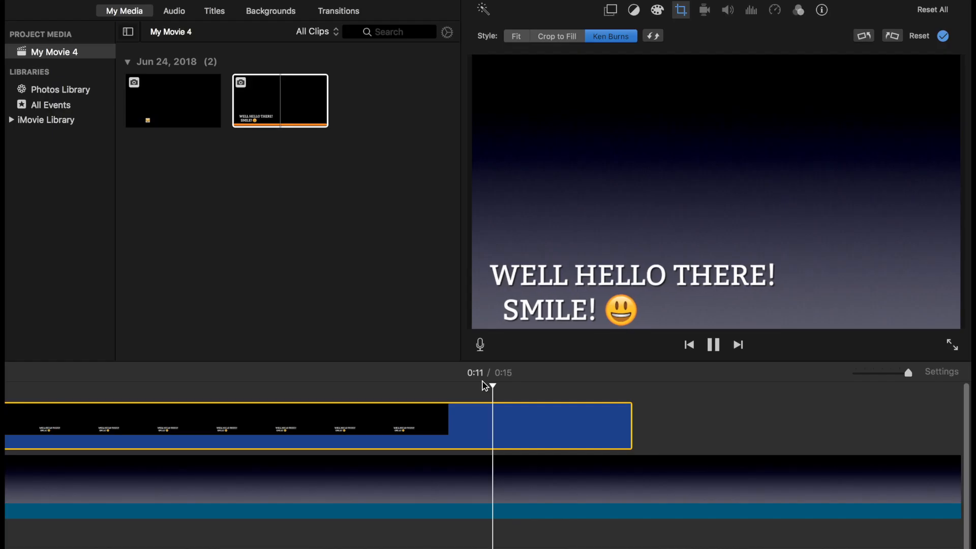
{"action": "key", "text": "space"}
{"action": "scroll", "coordinate": [484, 386], "scroll_direction": "right", "scroll_amount": 5}
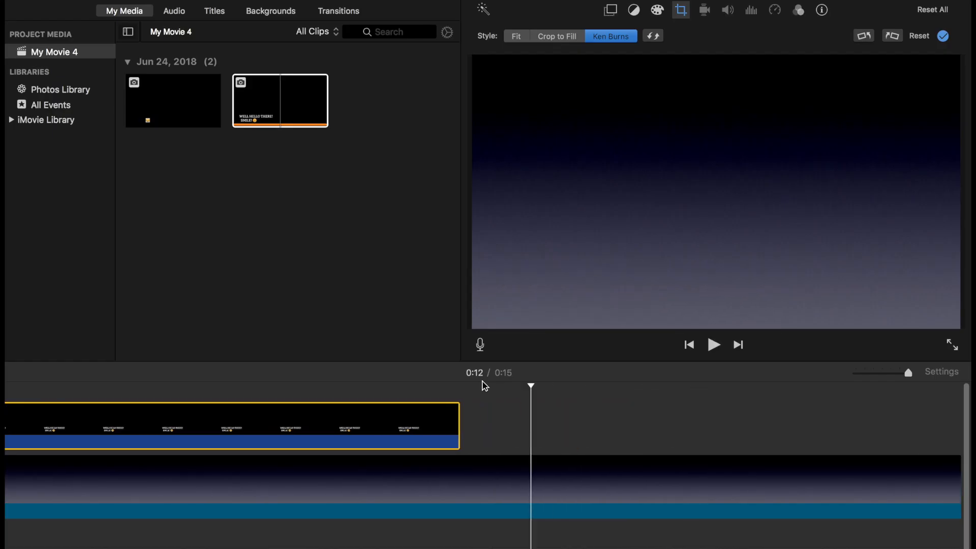
Paste a copy of the second graphic clip directly after it and extend the background clip beyond the copy's end.
{"action": "left_click_drag", "start_coordinate": [449, 388], "coordinate": [387, 390]}
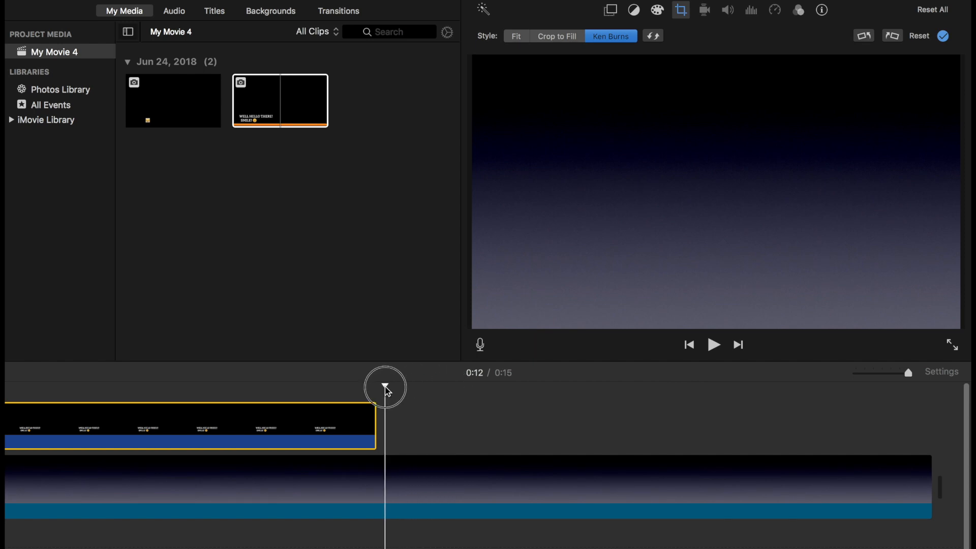
{"action": "left_click", "coordinate": [307, 433]}
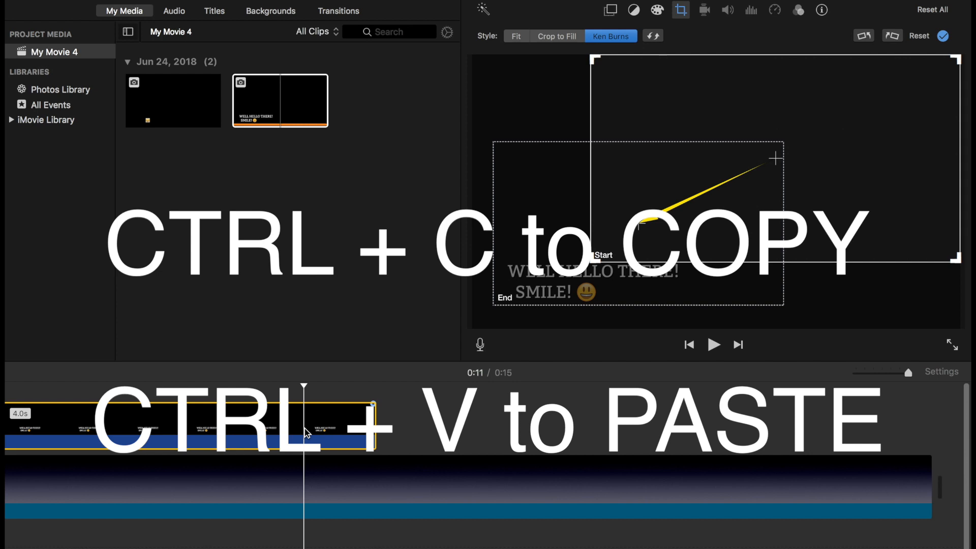
{"action": "left_click", "coordinate": [377, 392]}
{"action": "key", "text": "ctrl+v"}
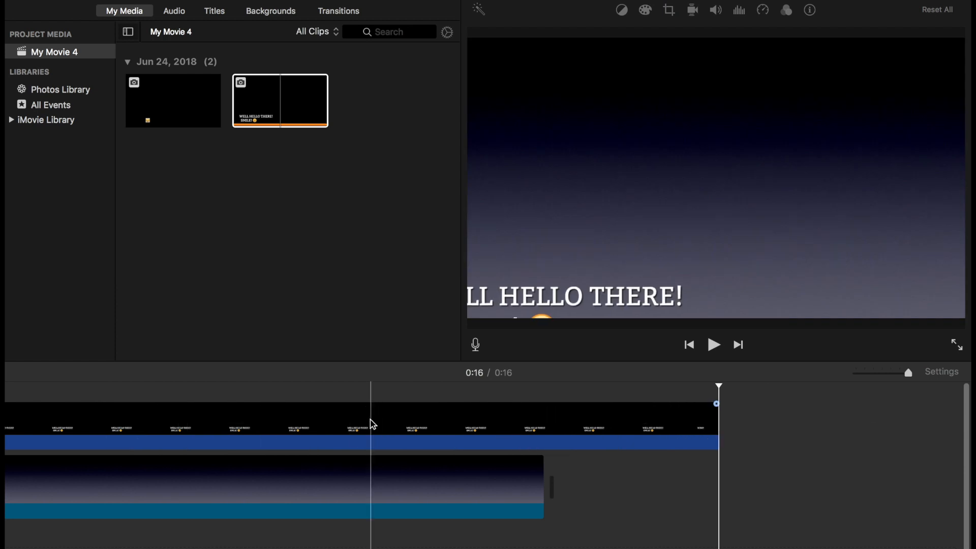
{"action": "left_click_drag", "start_coordinate": [544, 484], "coordinate": [732, 476]}
Set the third graphic clip's crop style to Fit and its overlay mode to Picture in Picture.
{"action": "left_click", "coordinate": [478, 431]}
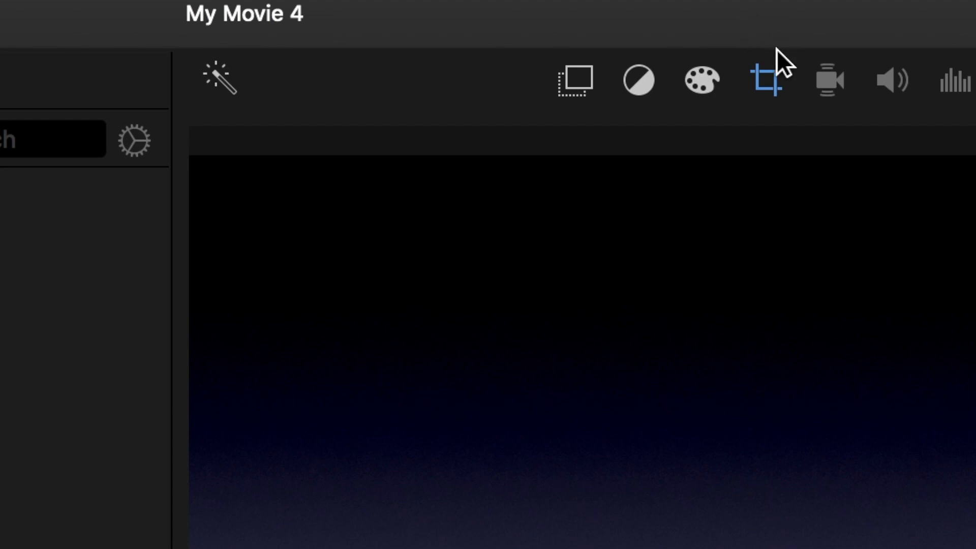
{"action": "left_click", "coordinate": [766, 77]}
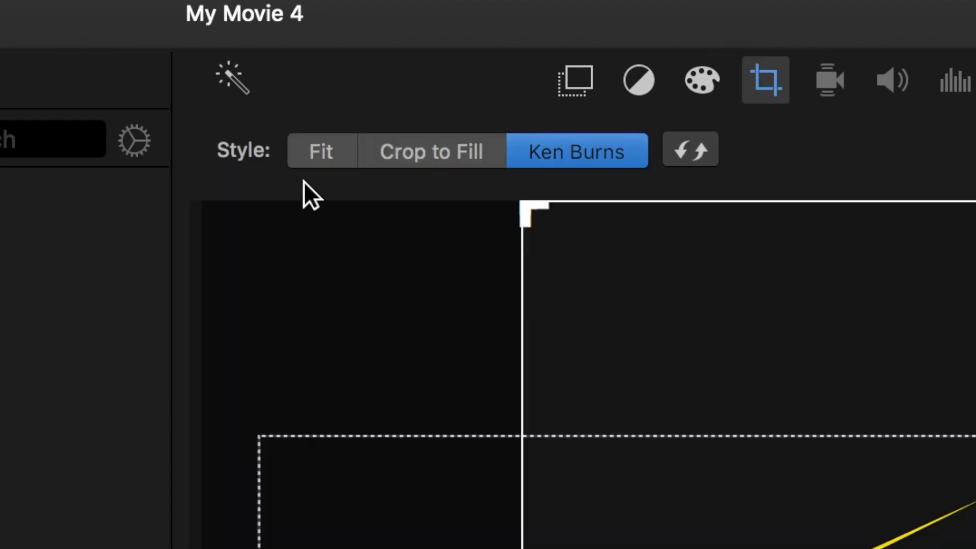
{"action": "left_click", "coordinate": [320, 155]}
{"action": "left_click", "coordinate": [571, 81]}
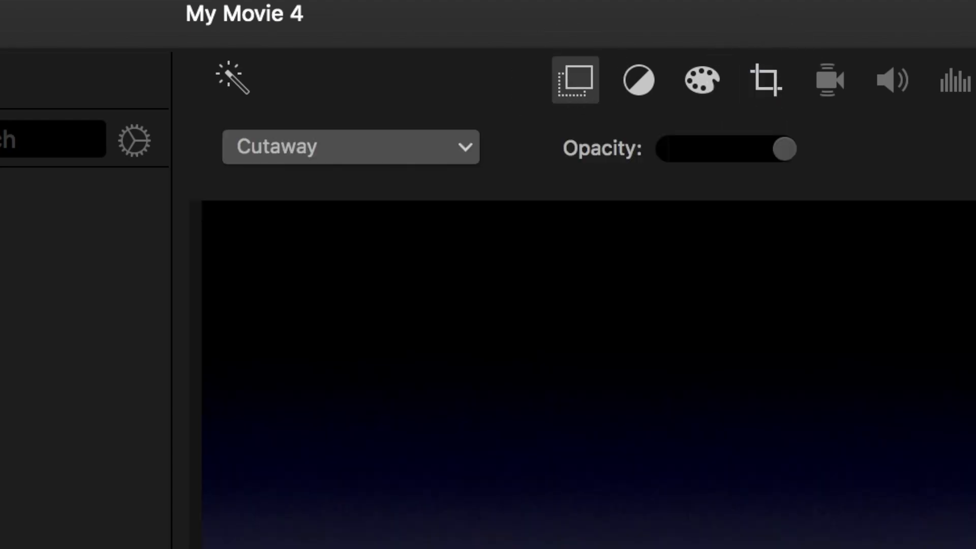
{"action": "left_click", "coordinate": [468, 139]}
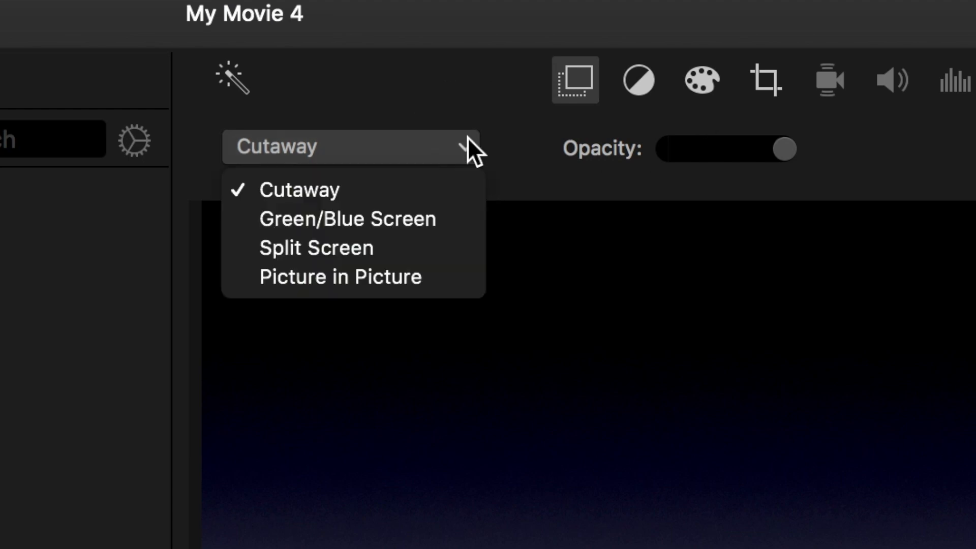
{"action": "left_click", "coordinate": [389, 279]}
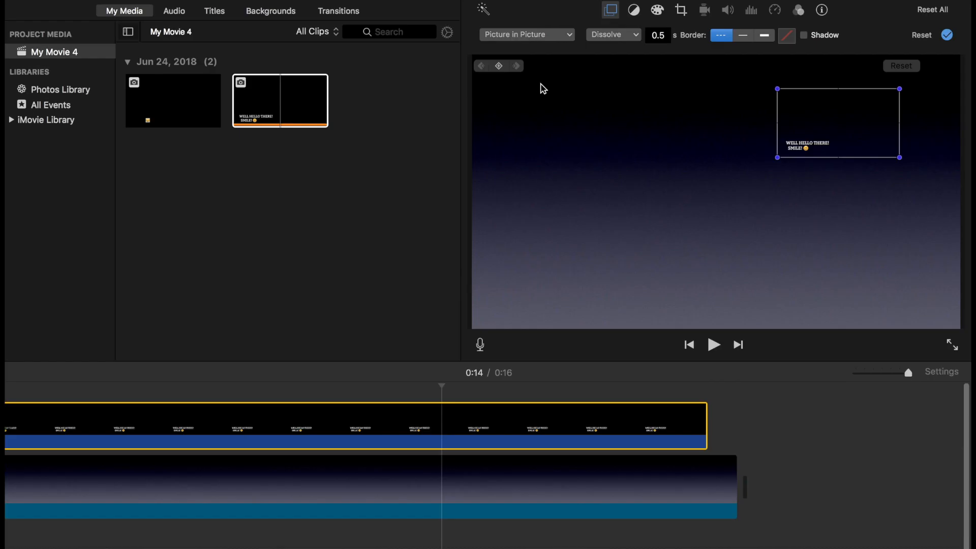
Move the Picture in Picture overlay to the viewer's left edge and enlarge it to about three quarters of the picture width.
{"action": "left_click_drag", "start_coordinate": [822, 121], "coordinate": [566, 242]}
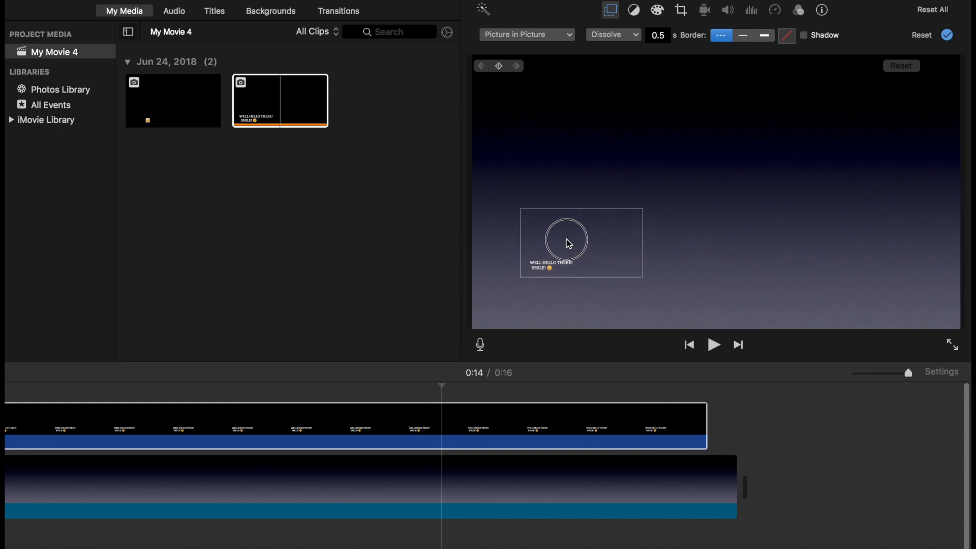
{"action": "left_click_drag", "start_coordinate": [643, 277], "coordinate": [779, 333]}
{"action": "left_click", "coordinate": [643, 239]}
{"action": "left_click_drag", "start_coordinate": [641, 238], "coordinate": [618, 153]}
{"action": "left_click_drag", "start_coordinate": [738, 258], "coordinate": [854, 297]}
{"action": "left_click_drag", "start_coordinate": [749, 277], "coordinate": [736, 261]}
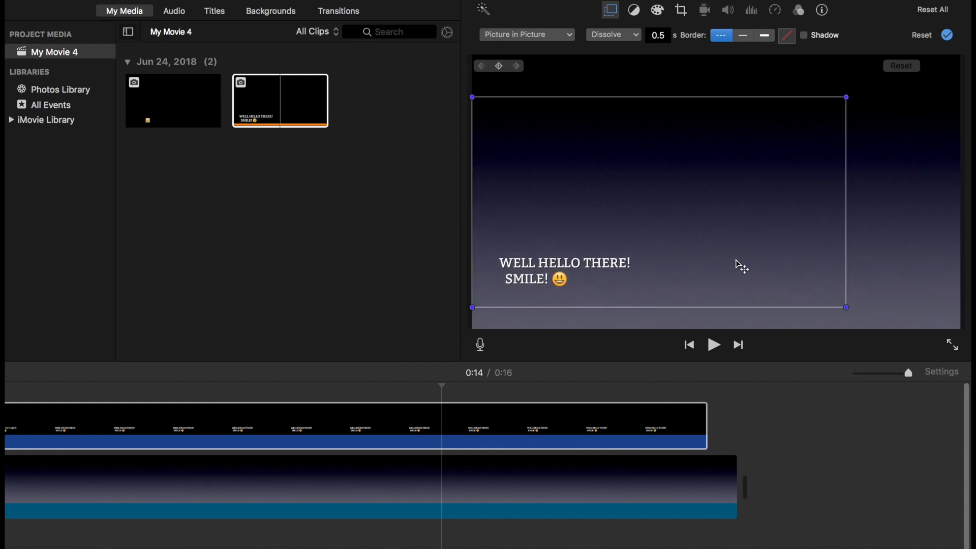
Add a Picture in Picture keyframe near the start of the third graphic clip, at about 0:12.
{"action": "left_click", "coordinate": [366, 440]}
{"action": "scroll", "coordinate": [366, 440], "scroll_direction": "left", "scroll_amount": 5}
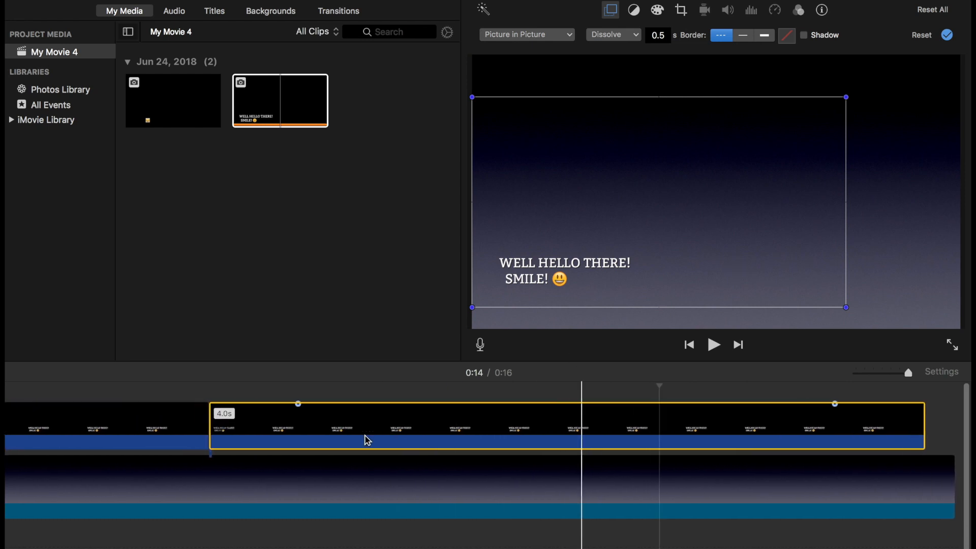
{"action": "left_click", "coordinate": [229, 388]}
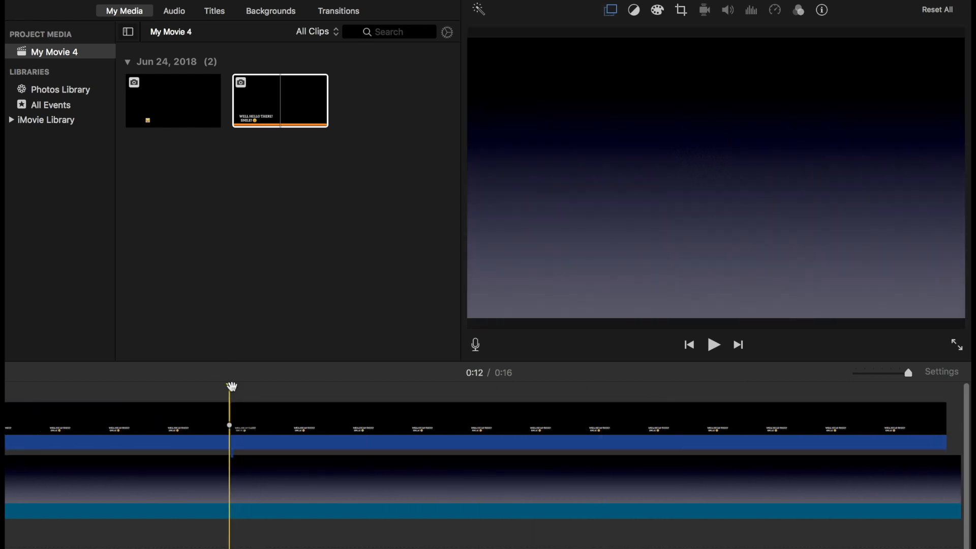
{"action": "left_click_drag", "start_coordinate": [245, 384], "coordinate": [239, 385]}
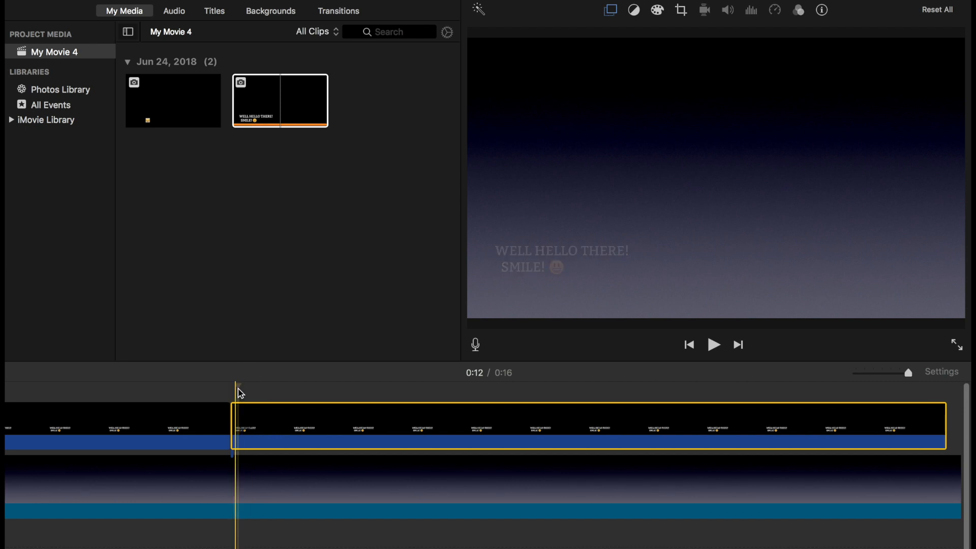
{"action": "left_click_drag", "start_coordinate": [238, 386], "coordinate": [257, 387]}
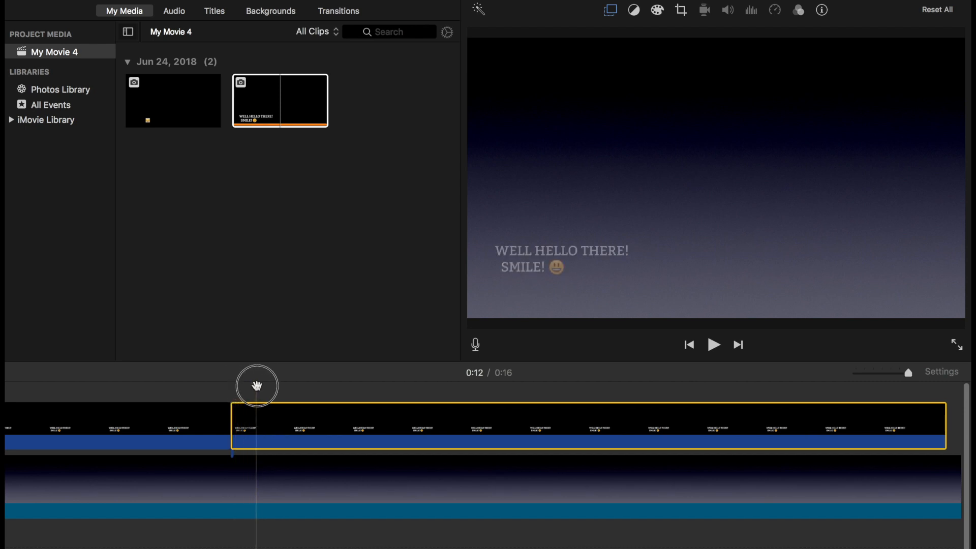
{"action": "left_click", "coordinate": [611, 10]}
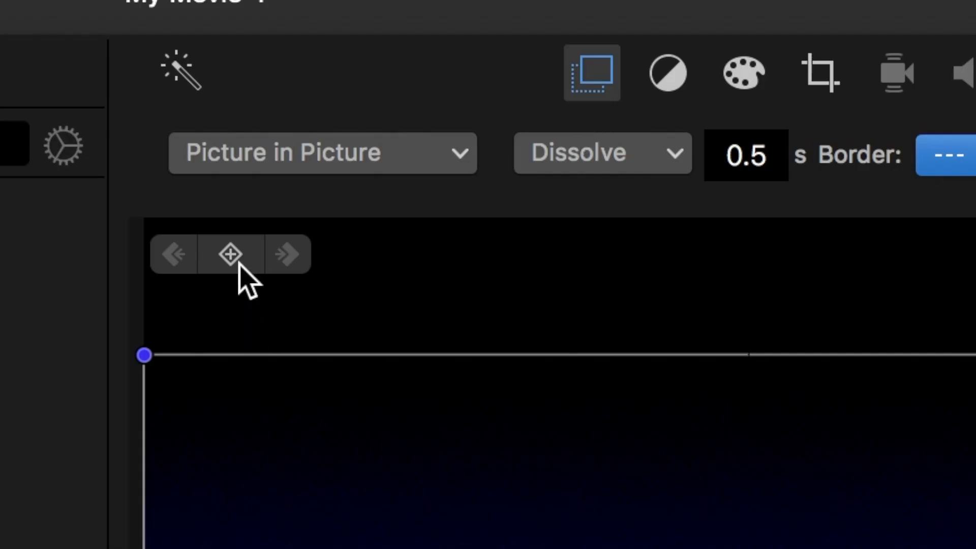
{"action": "left_click", "coordinate": [230, 252]}
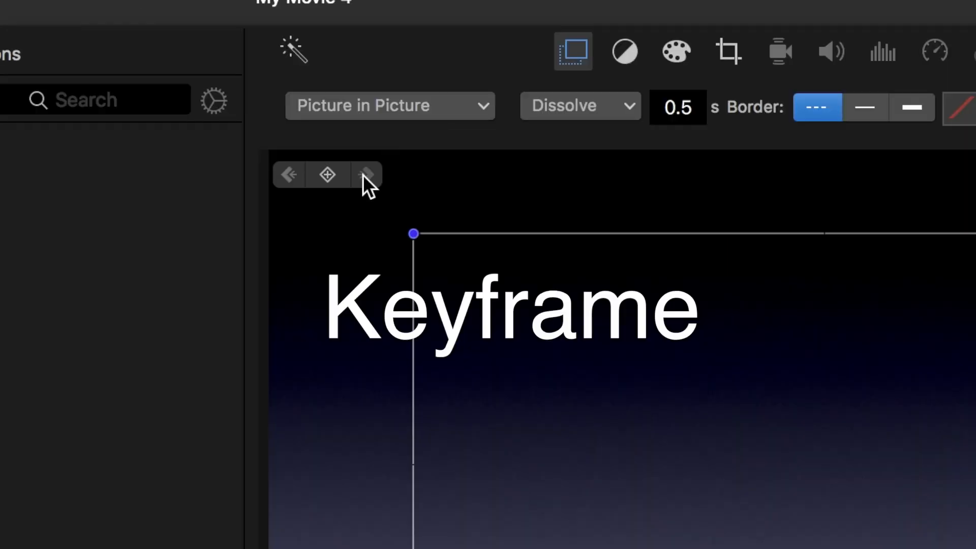
Add a second keyframe at about 0:13 and move the overlay into the upper-left area of the picture.
{"action": "left_click", "coordinate": [334, 186]}
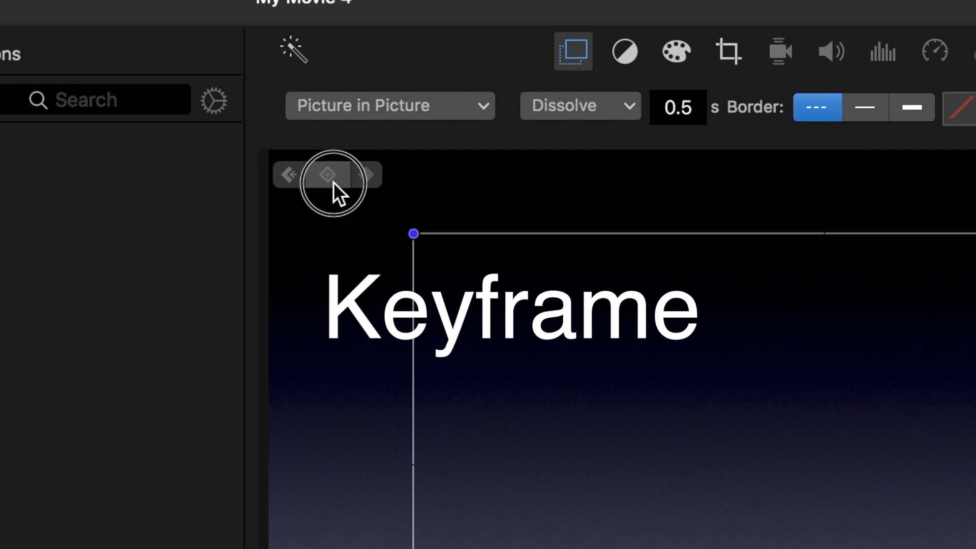
{"action": "left_click", "coordinate": [648, 333]}
{"action": "left_click_drag", "start_coordinate": [651, 340], "coordinate": [542, 312]}
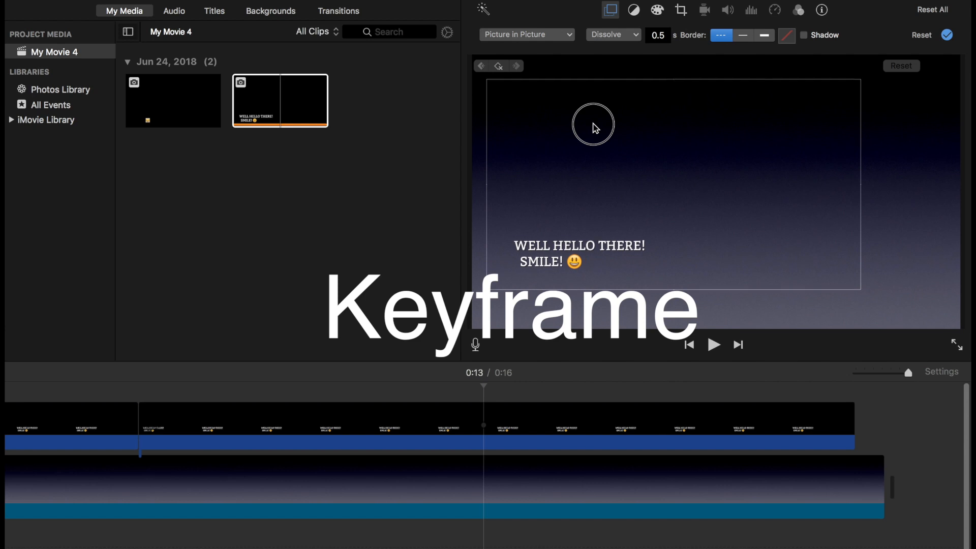
{"action": "left_click", "coordinate": [595, 127]}
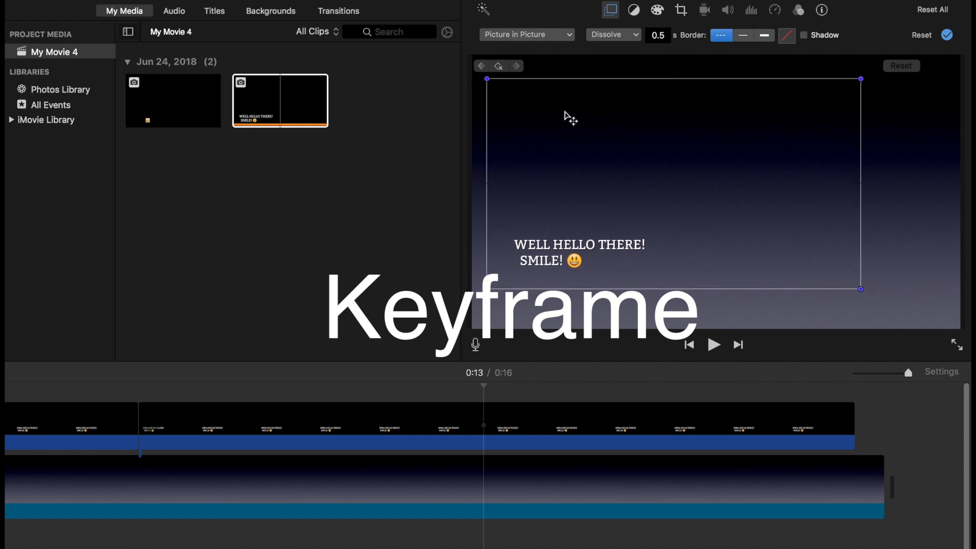
Add another overlay keyframe at about 0:14 and play back the third graphic clip from its start.
{"action": "left_click", "coordinate": [484, 390]}
{"action": "left_click_drag", "start_coordinate": [485, 389], "coordinate": [505, 386]}
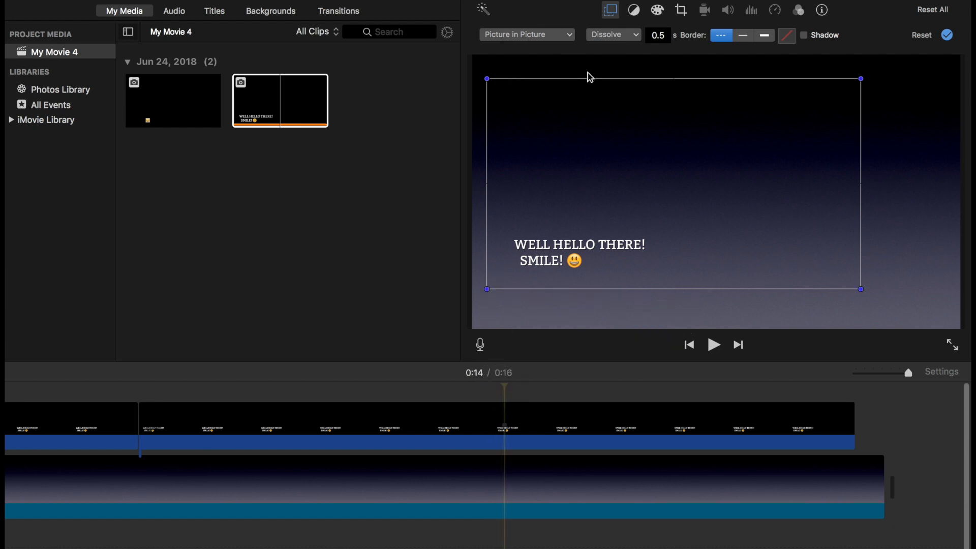
{"action": "left_click_drag", "start_coordinate": [570, 111], "coordinate": [621, 112]}
{"action": "left_click", "coordinate": [500, 67]}
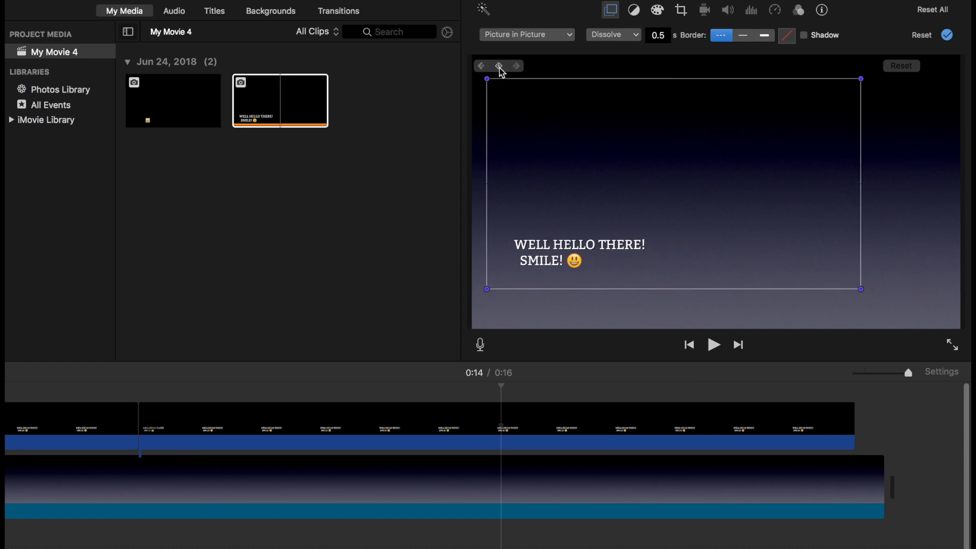
{"action": "left_click", "coordinate": [142, 392]}
{"action": "key", "text": "space"}
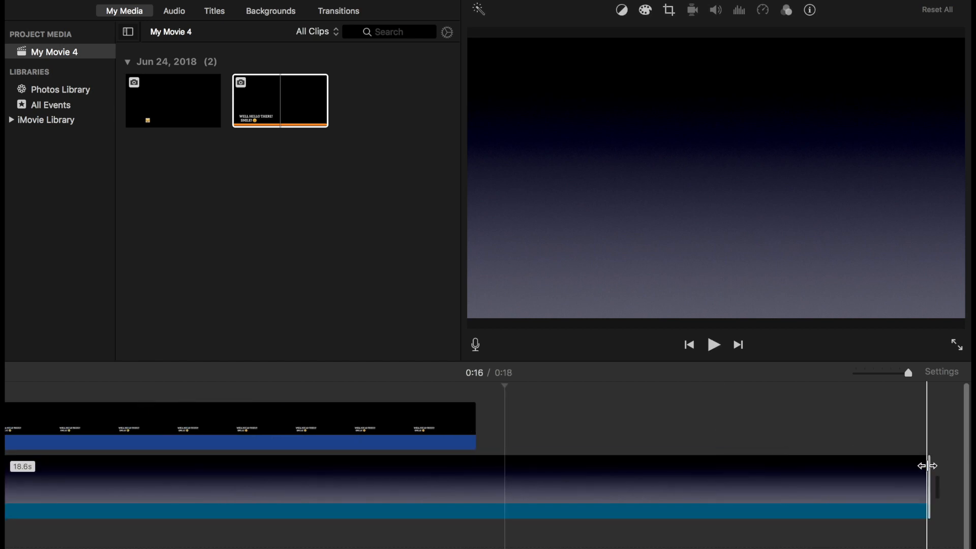
Extend the background clip to 18.6 s and place the text graphic after the third graphic clip, trimmed to the background's end.
{"action": "left_click_drag", "start_coordinate": [926, 464], "coordinate": [929, 465]}
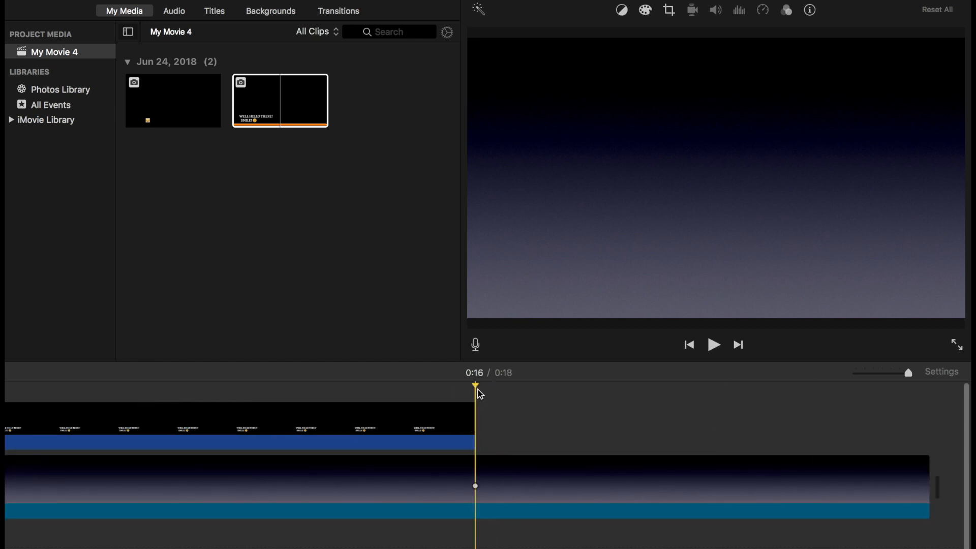
{"action": "left_click", "coordinate": [275, 106]}
{"action": "left_click_drag", "start_coordinate": [273, 103], "coordinate": [532, 421]}
{"action": "scroll", "coordinate": [532, 421], "scroll_direction": "right", "scroll_amount": 6}
{"action": "left_click_drag", "start_coordinate": [743, 437], "coordinate": [472, 450]}
Make the fourth graphic clip a Picture in Picture overlay, enlarged to over half the picture width and placed right of centre.
{"action": "left_click", "coordinate": [406, 425]}
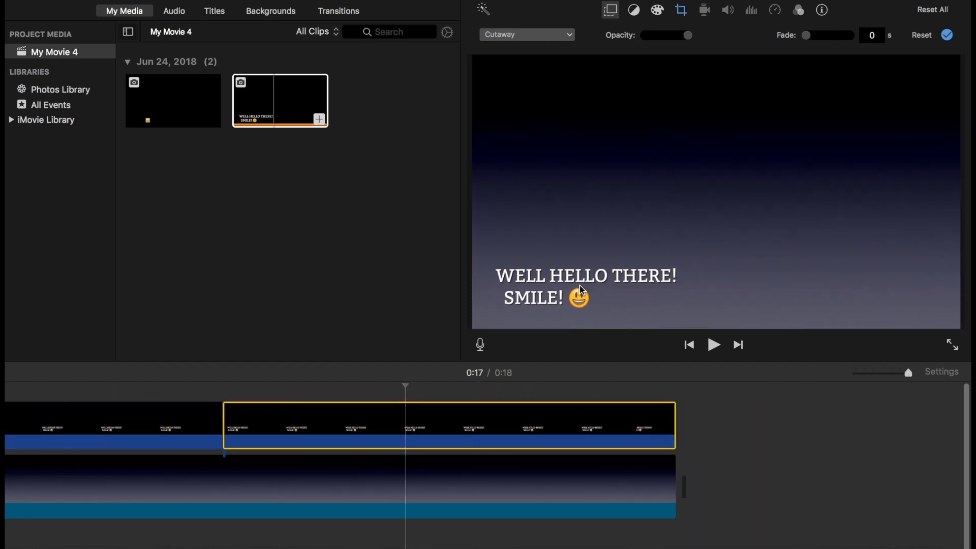
{"action": "left_click", "coordinate": [572, 35]}
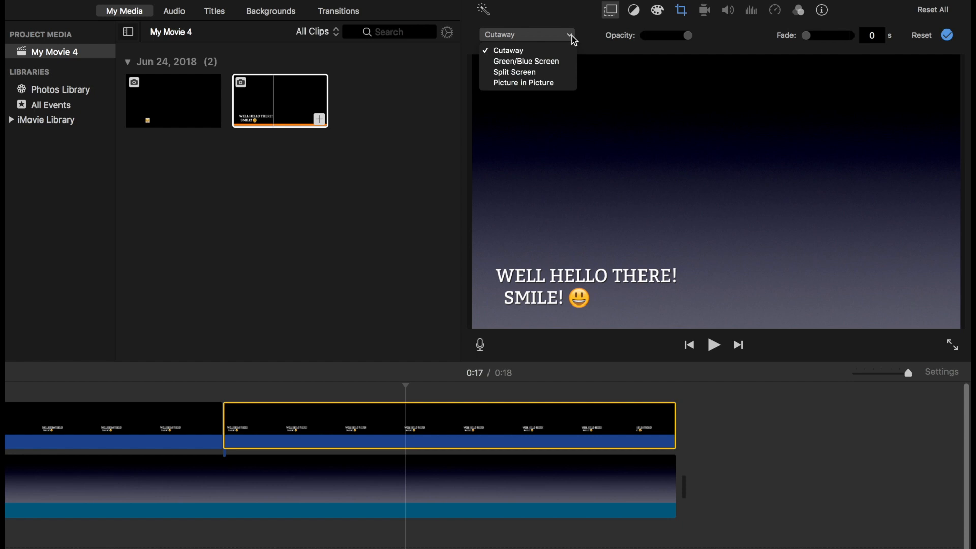
{"action": "left_click", "coordinate": [557, 81]}
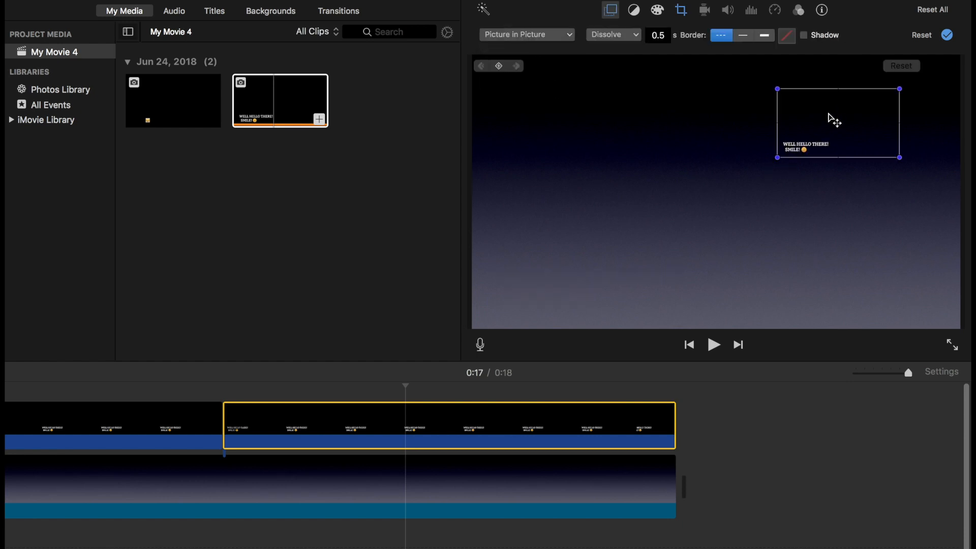
{"action": "left_click_drag", "start_coordinate": [832, 120], "coordinate": [736, 150]}
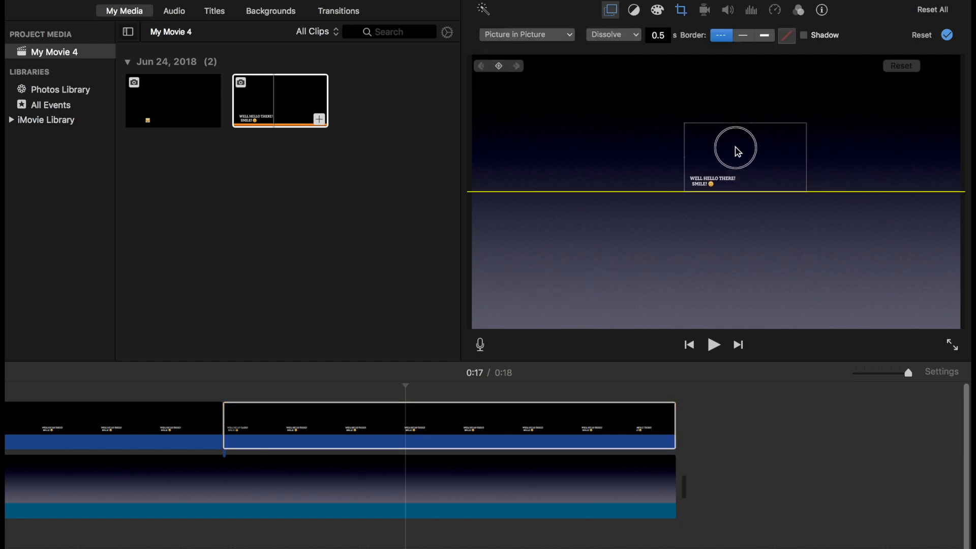
{"action": "left_click_drag", "start_coordinate": [687, 189], "coordinate": [511, 289]}
{"action": "left_click_drag", "start_coordinate": [656, 209], "coordinate": [756, 192]}
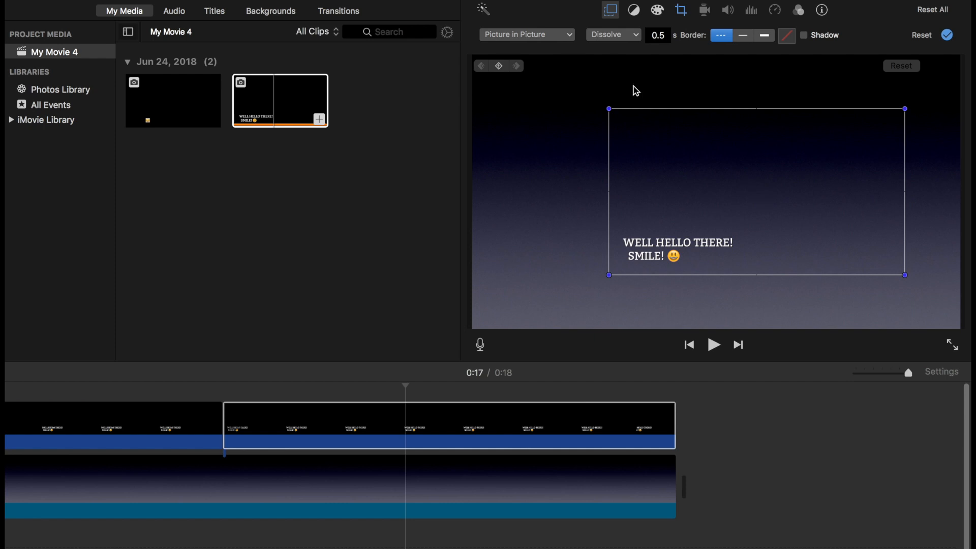
Shrink the fourth clip's Ken Burns End frame tightly around the text and its Start frame toward the image's lower-left corner.
{"action": "left_click", "coordinate": [681, 11]}
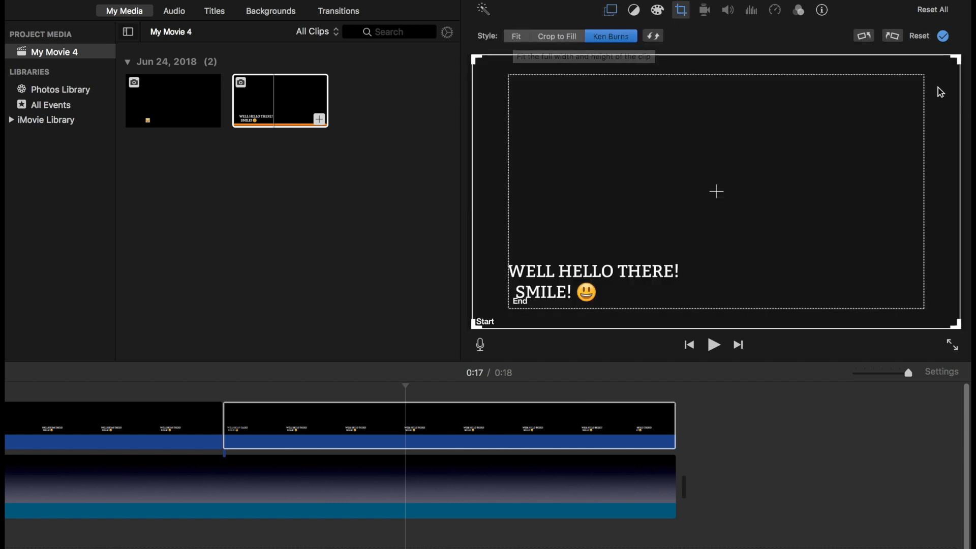
{"action": "left_click", "coordinate": [785, 194]}
{"action": "left_click_drag", "start_coordinate": [923, 81], "coordinate": [696, 259]}
{"action": "mouse_move", "coordinate": [641, 279]}
{"action": "left_mouse_down"}
{"action": "mouse_move", "coordinate": [632, 299]}
{"action": "mouse_move", "coordinate": [627, 292]}
{"action": "left_mouse_up"}
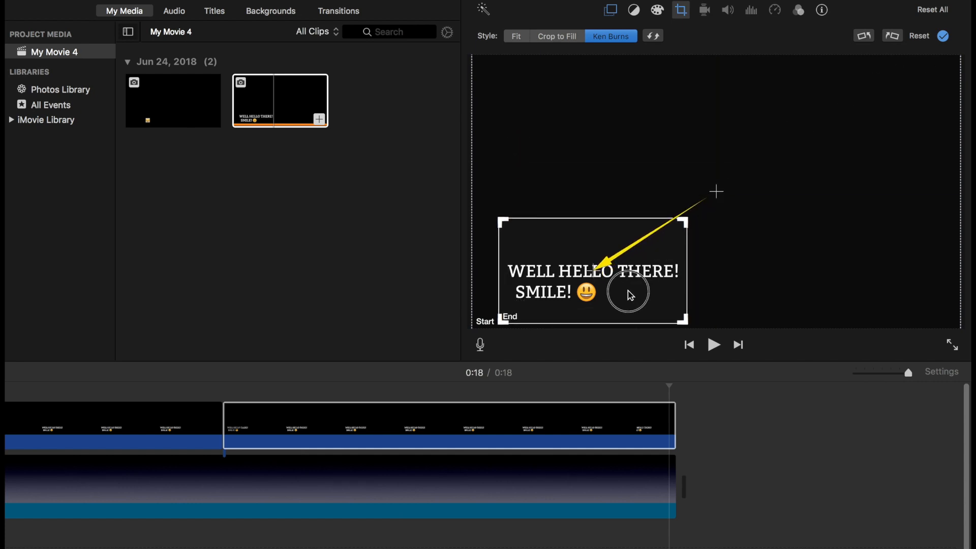
{"action": "left_click", "coordinate": [890, 93]}
{"action": "left_click_drag", "start_coordinate": [960, 56], "coordinate": [790, 136]}
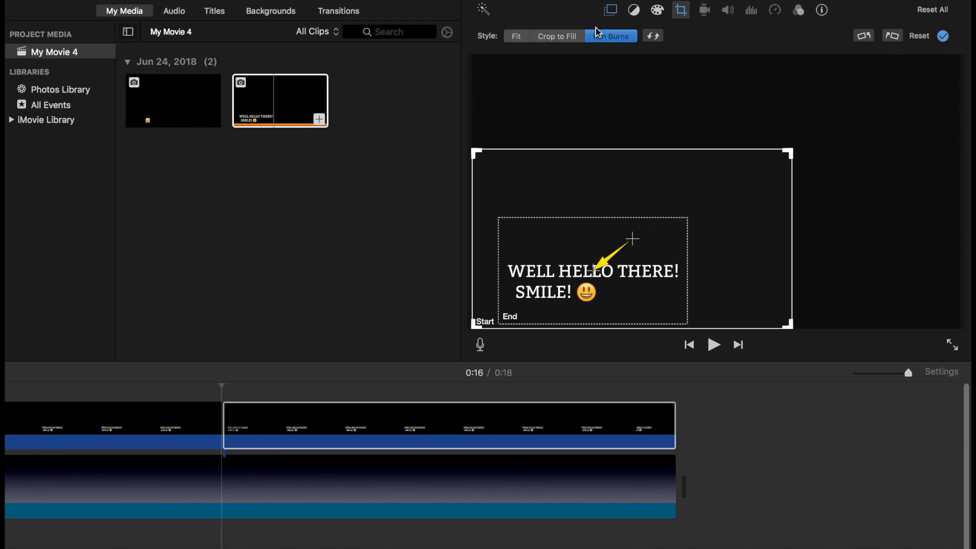
Play back the fourth graphic clip to review its combined Picture in Picture and Ken Burns animation.
{"action": "left_click", "coordinate": [610, 9]}
{"action": "key", "text": "space"}
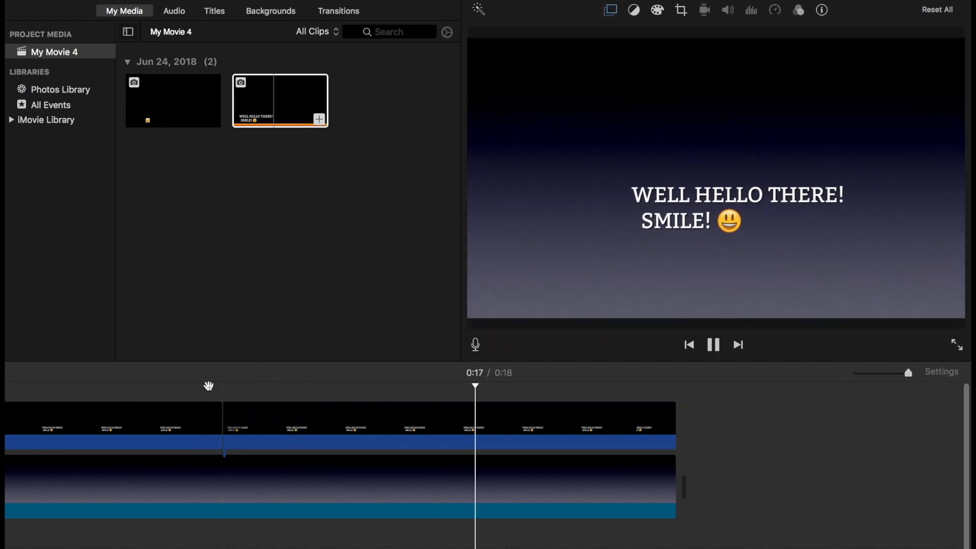